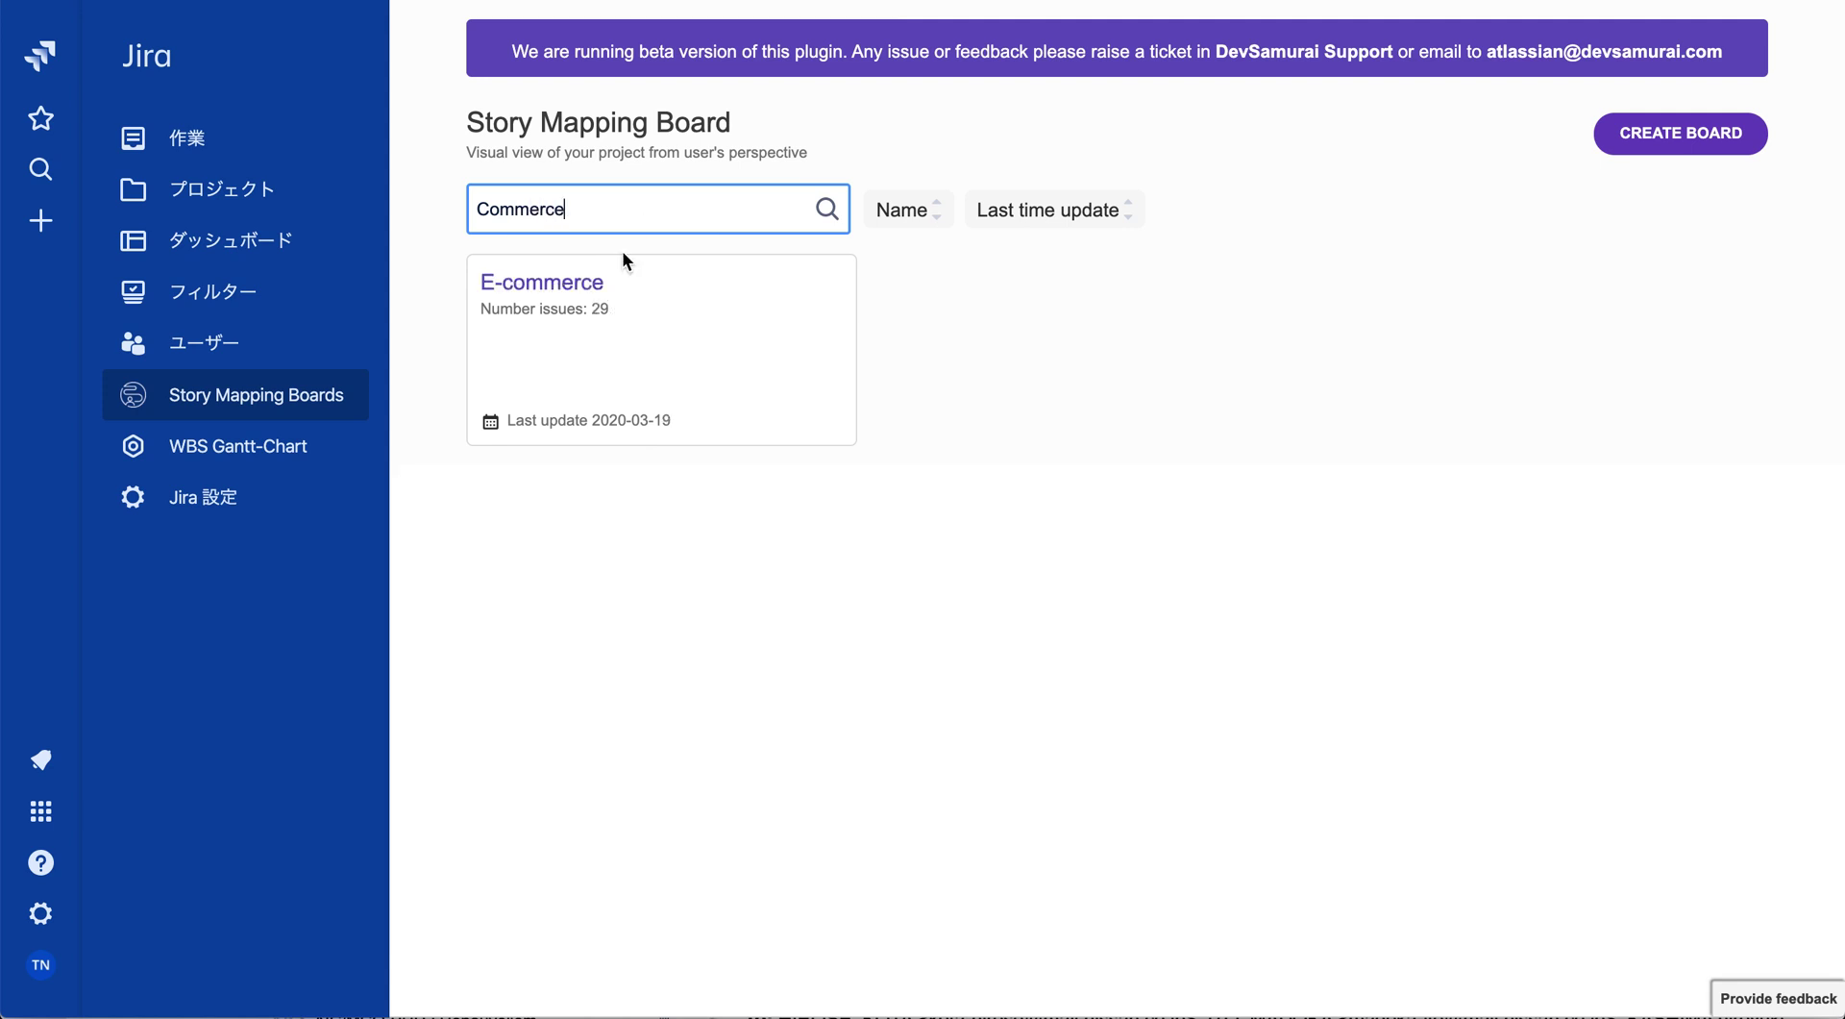
# Open the E-commerce story mapping board and add a new goal named "Sell a product" after "Buy a product".
pyautogui.click(541, 283)
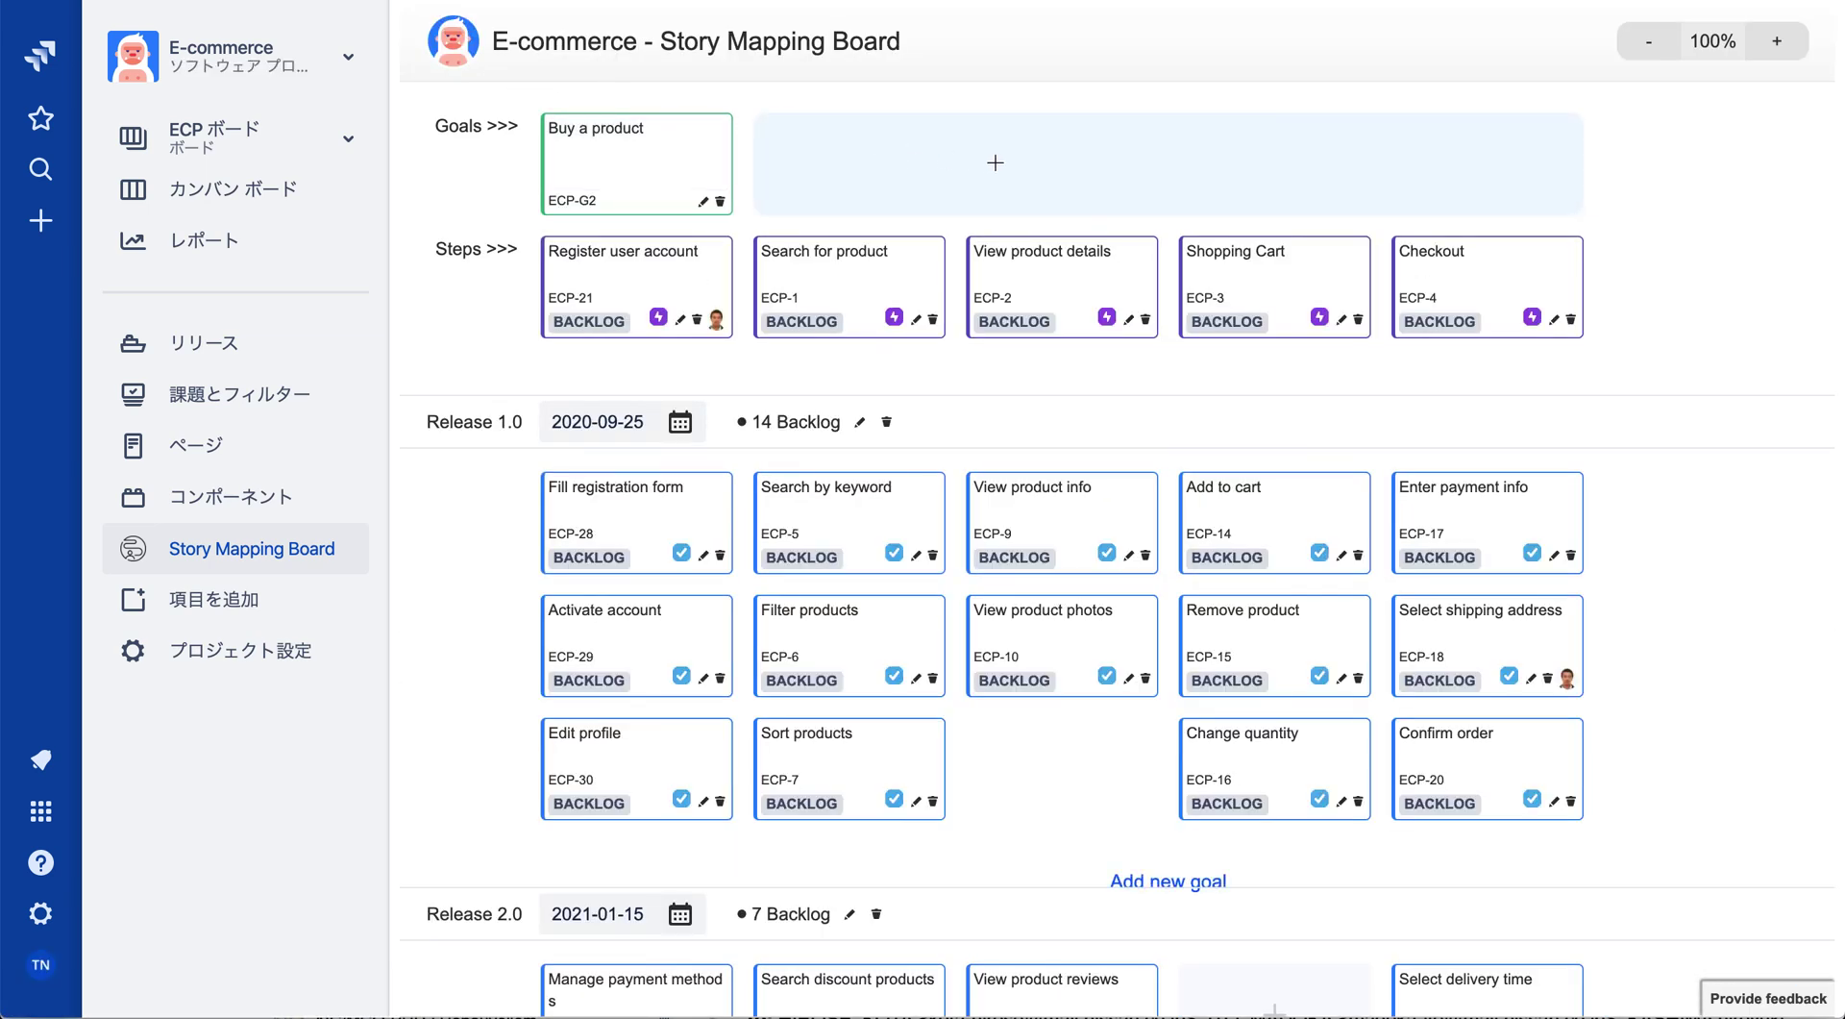
pyautogui.click(995, 163)
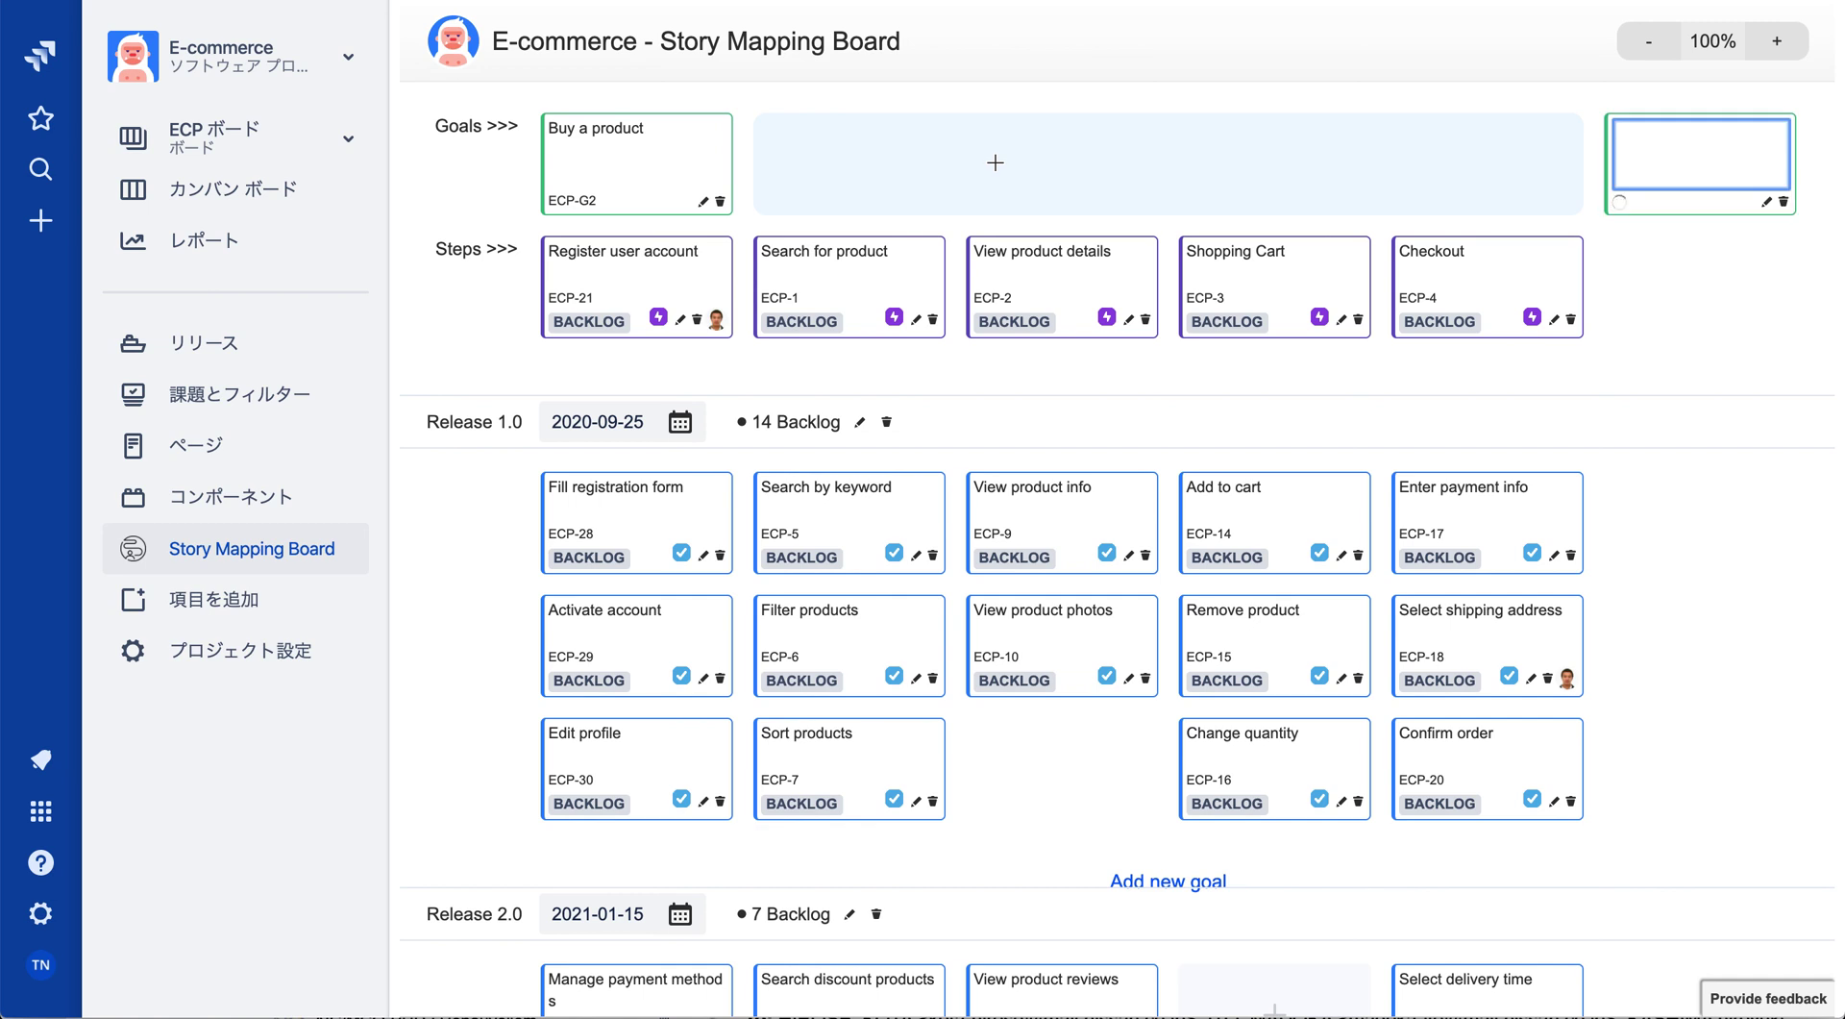
pyautogui.write('Sell a product')
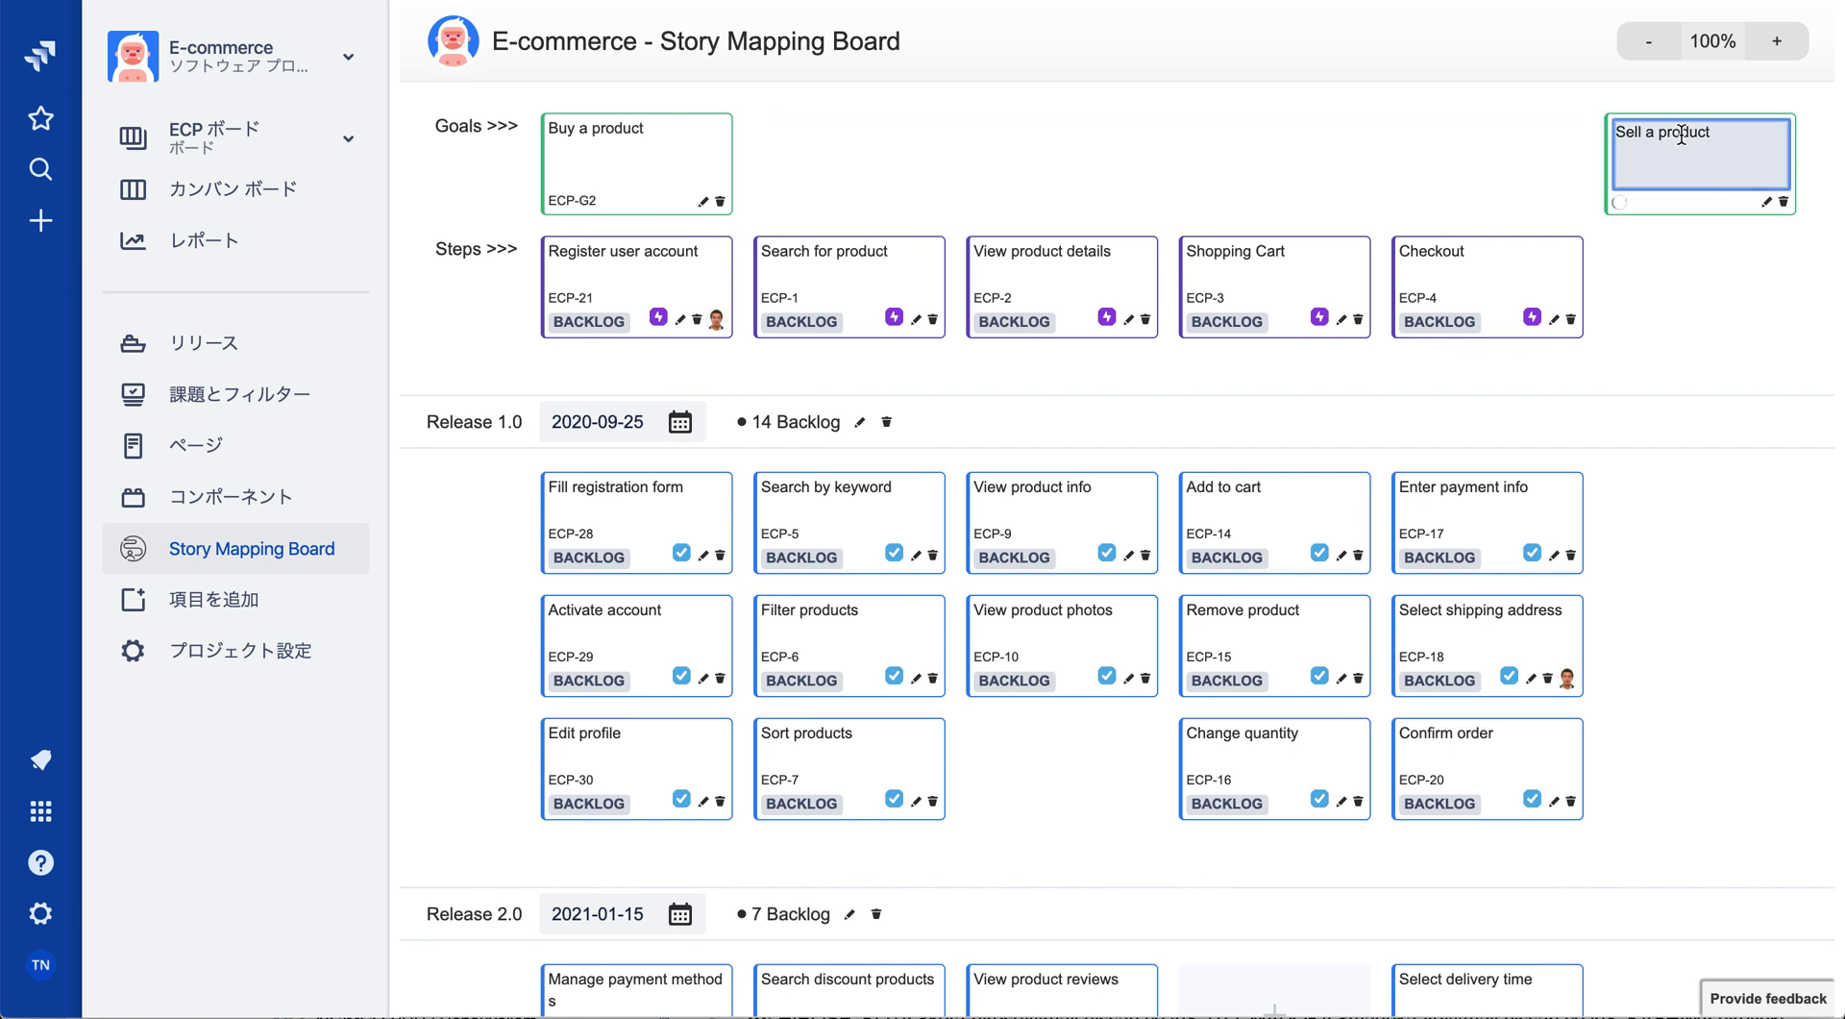
pyautogui.press('Return')
# Add the epic steps "Retailer account" and "Create products" under the "Sell a product" goal.
pyautogui.hscroll(7, 1804, 217)
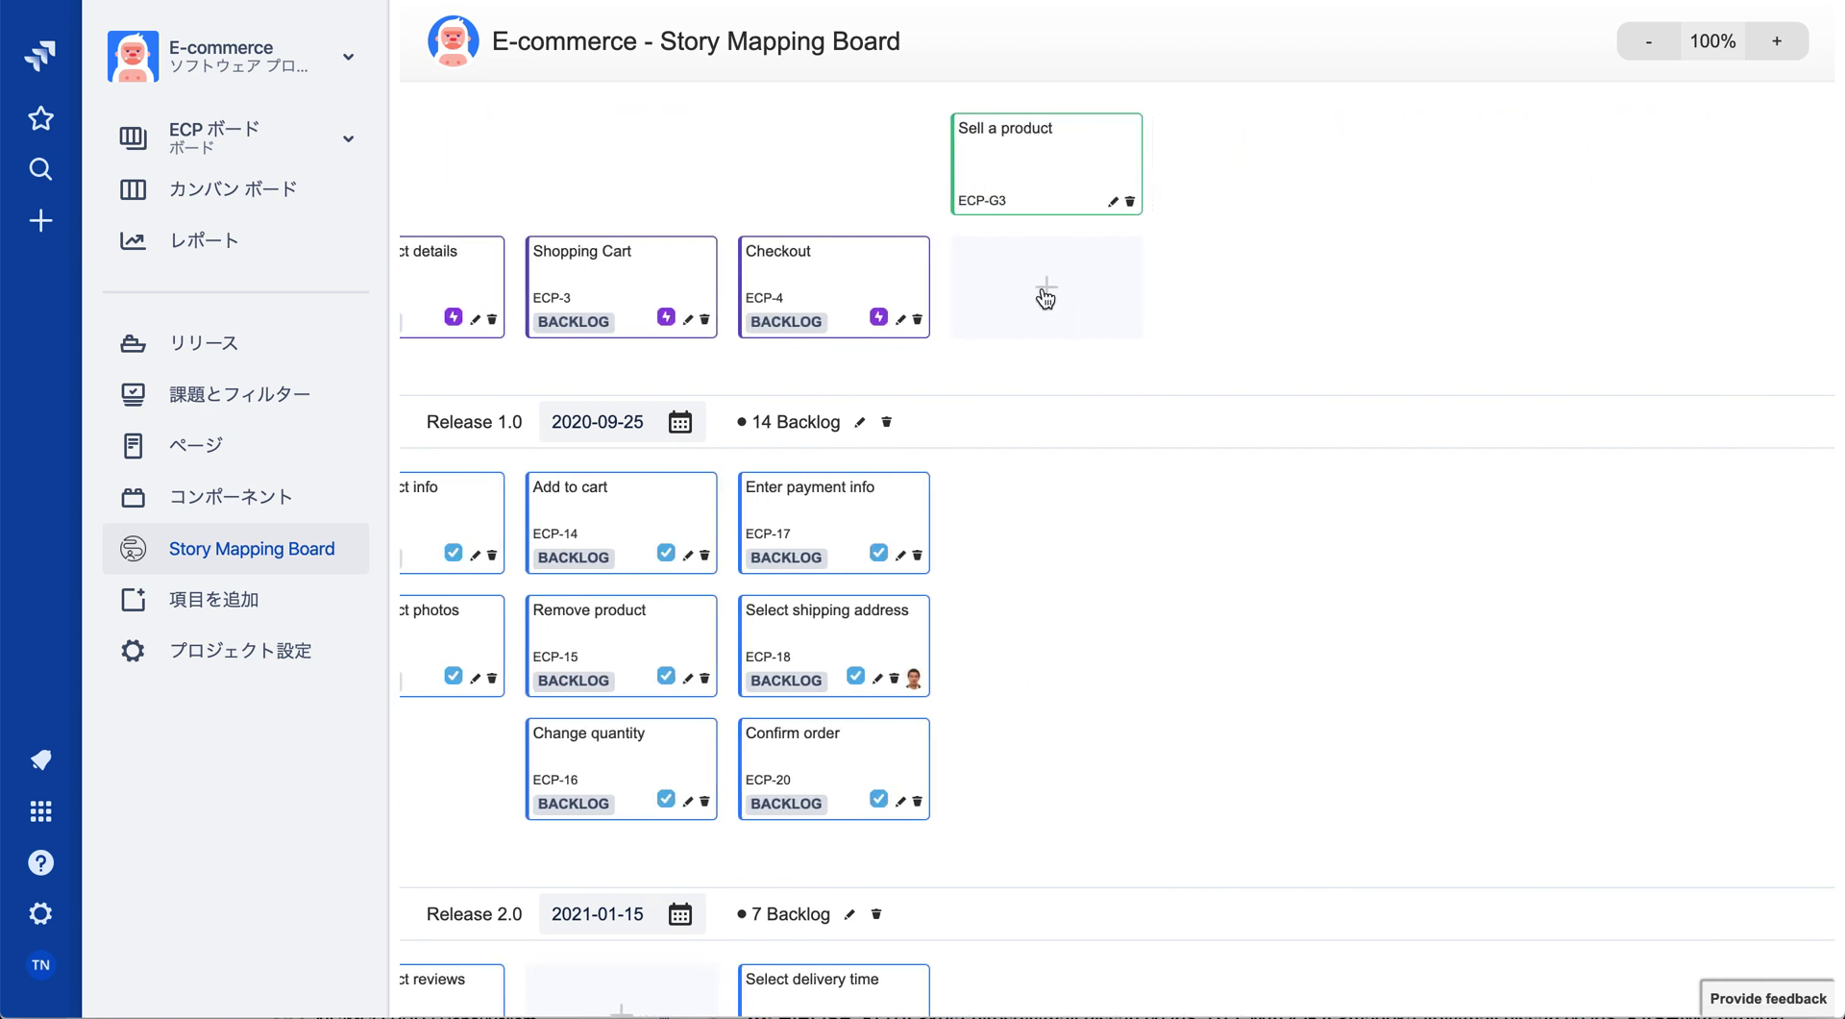
pyautogui.click(1045, 298)
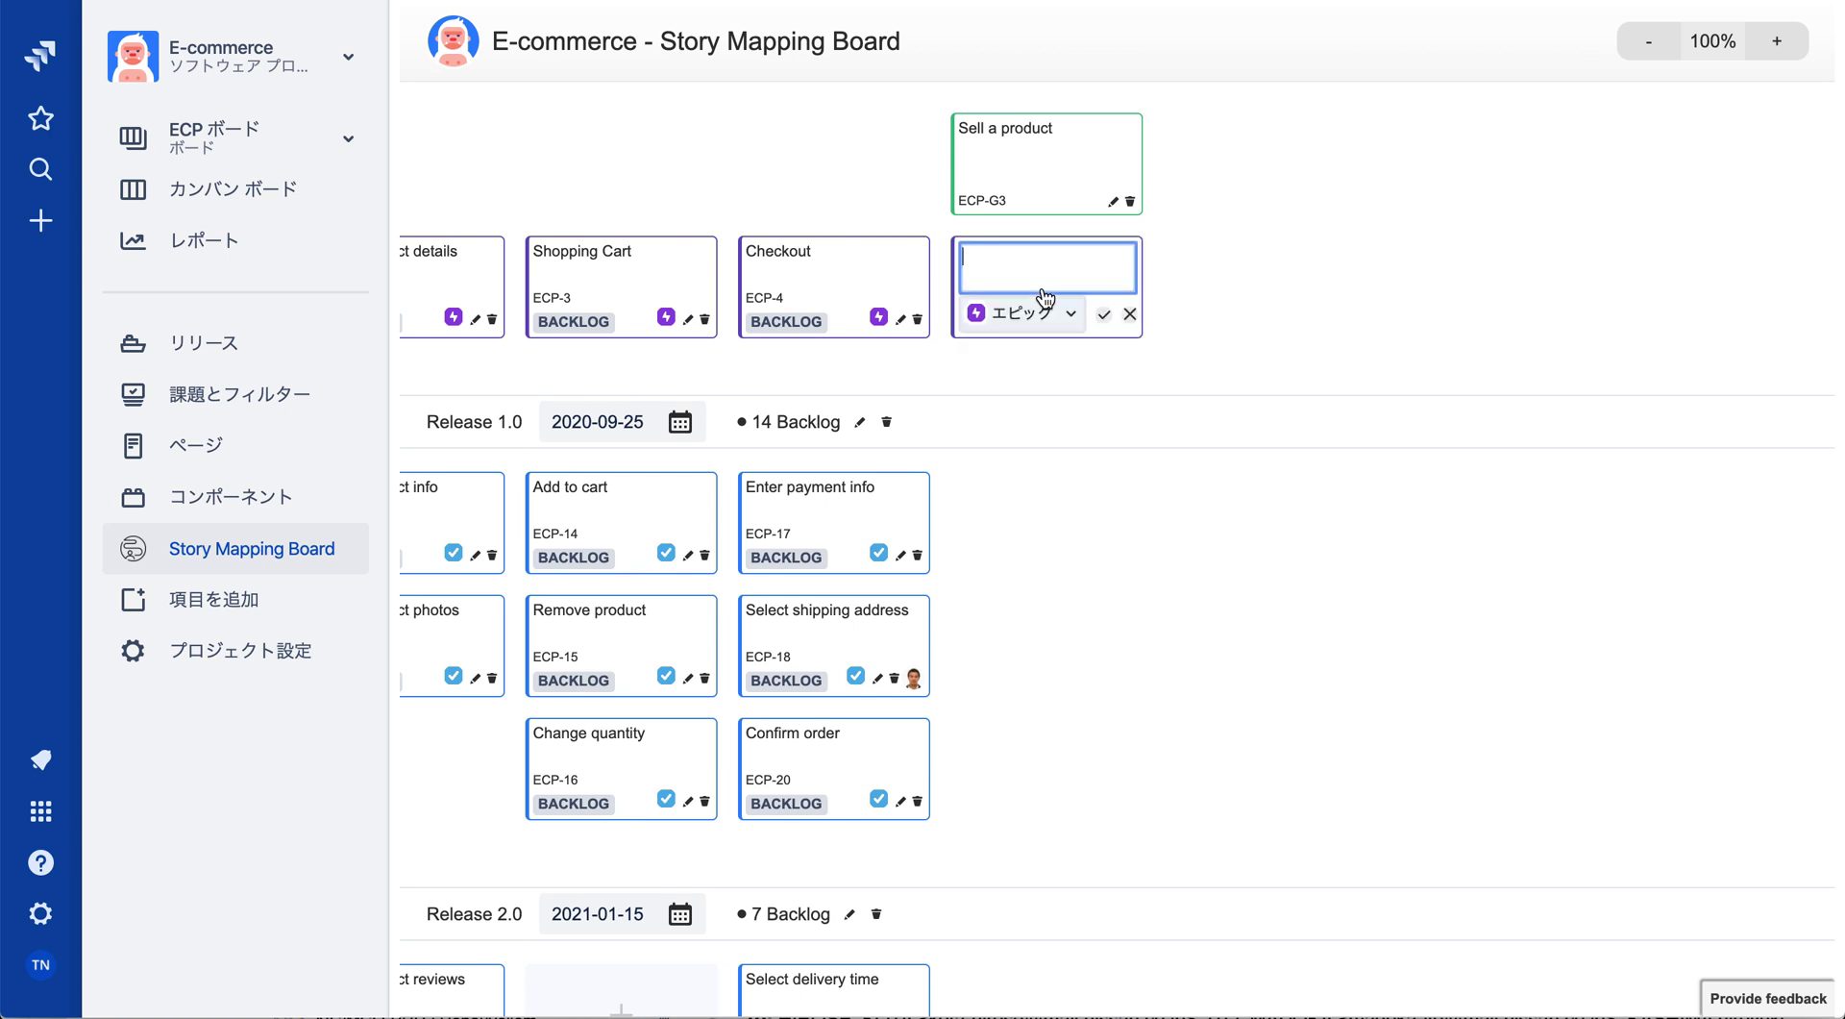
pyautogui.write('Retailer account')
pyautogui.press('Return')
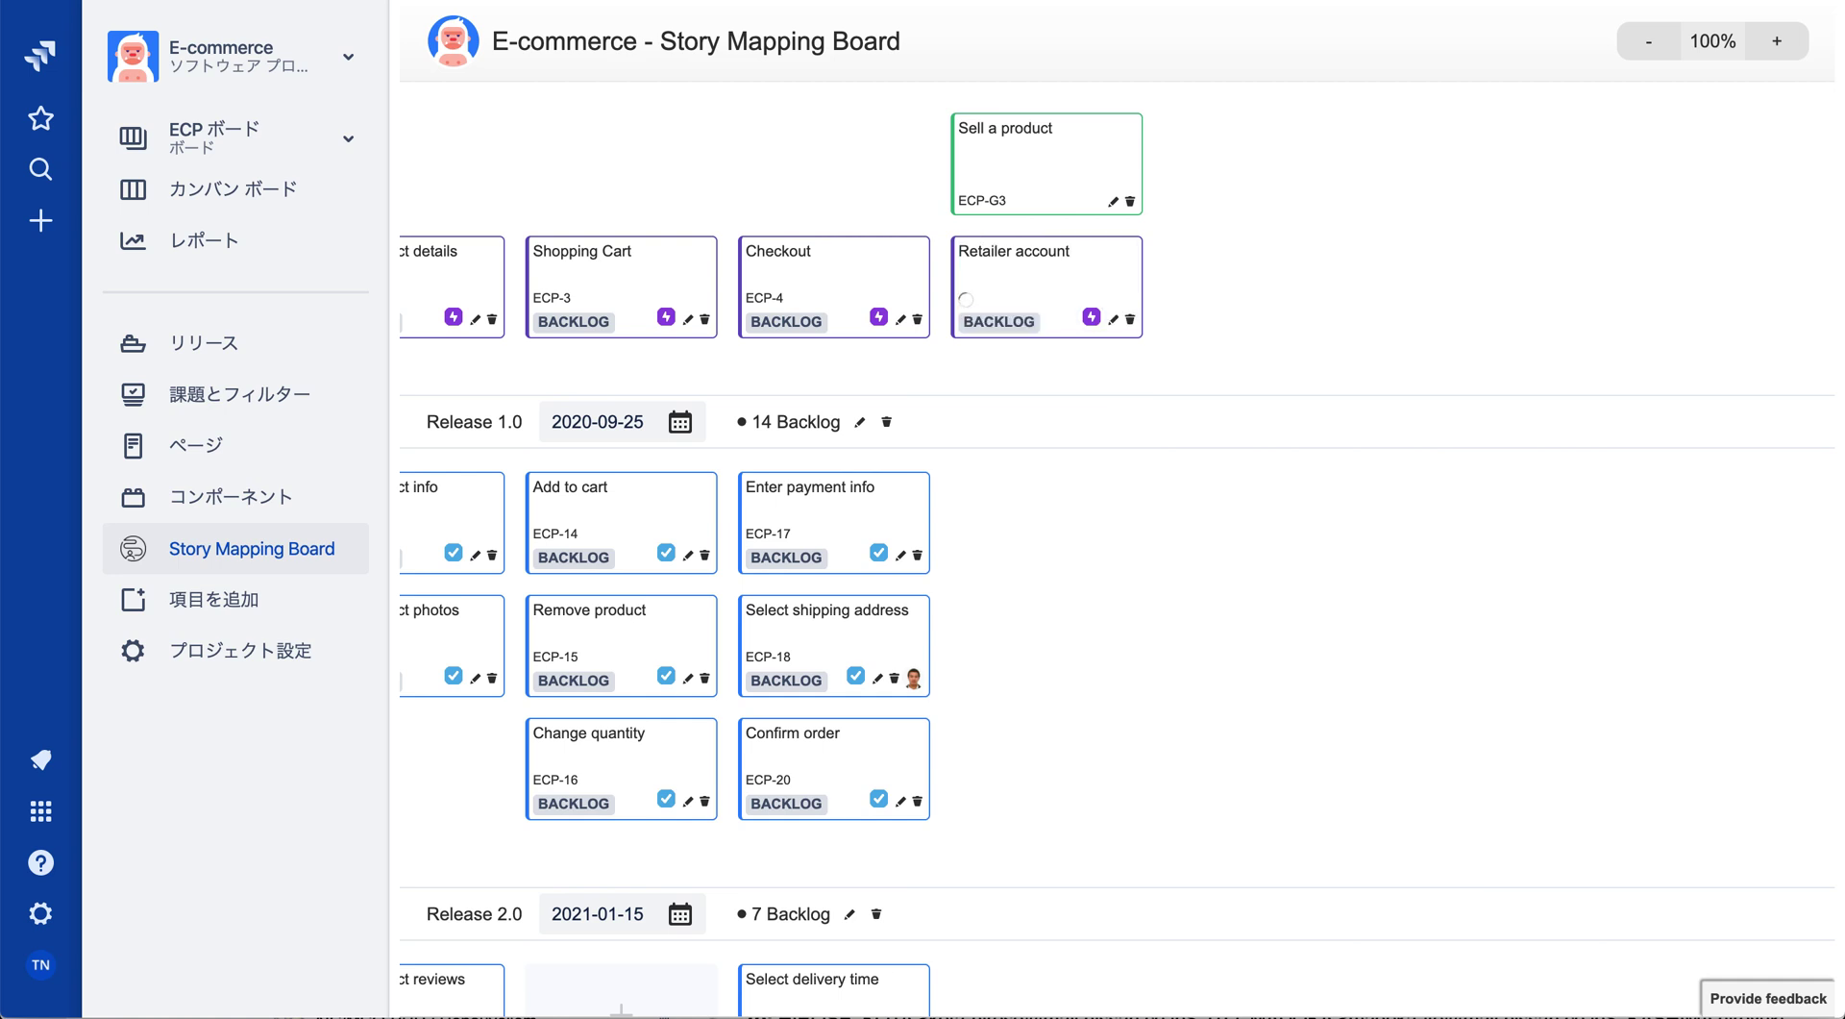
pyautogui.click(1155, 290)
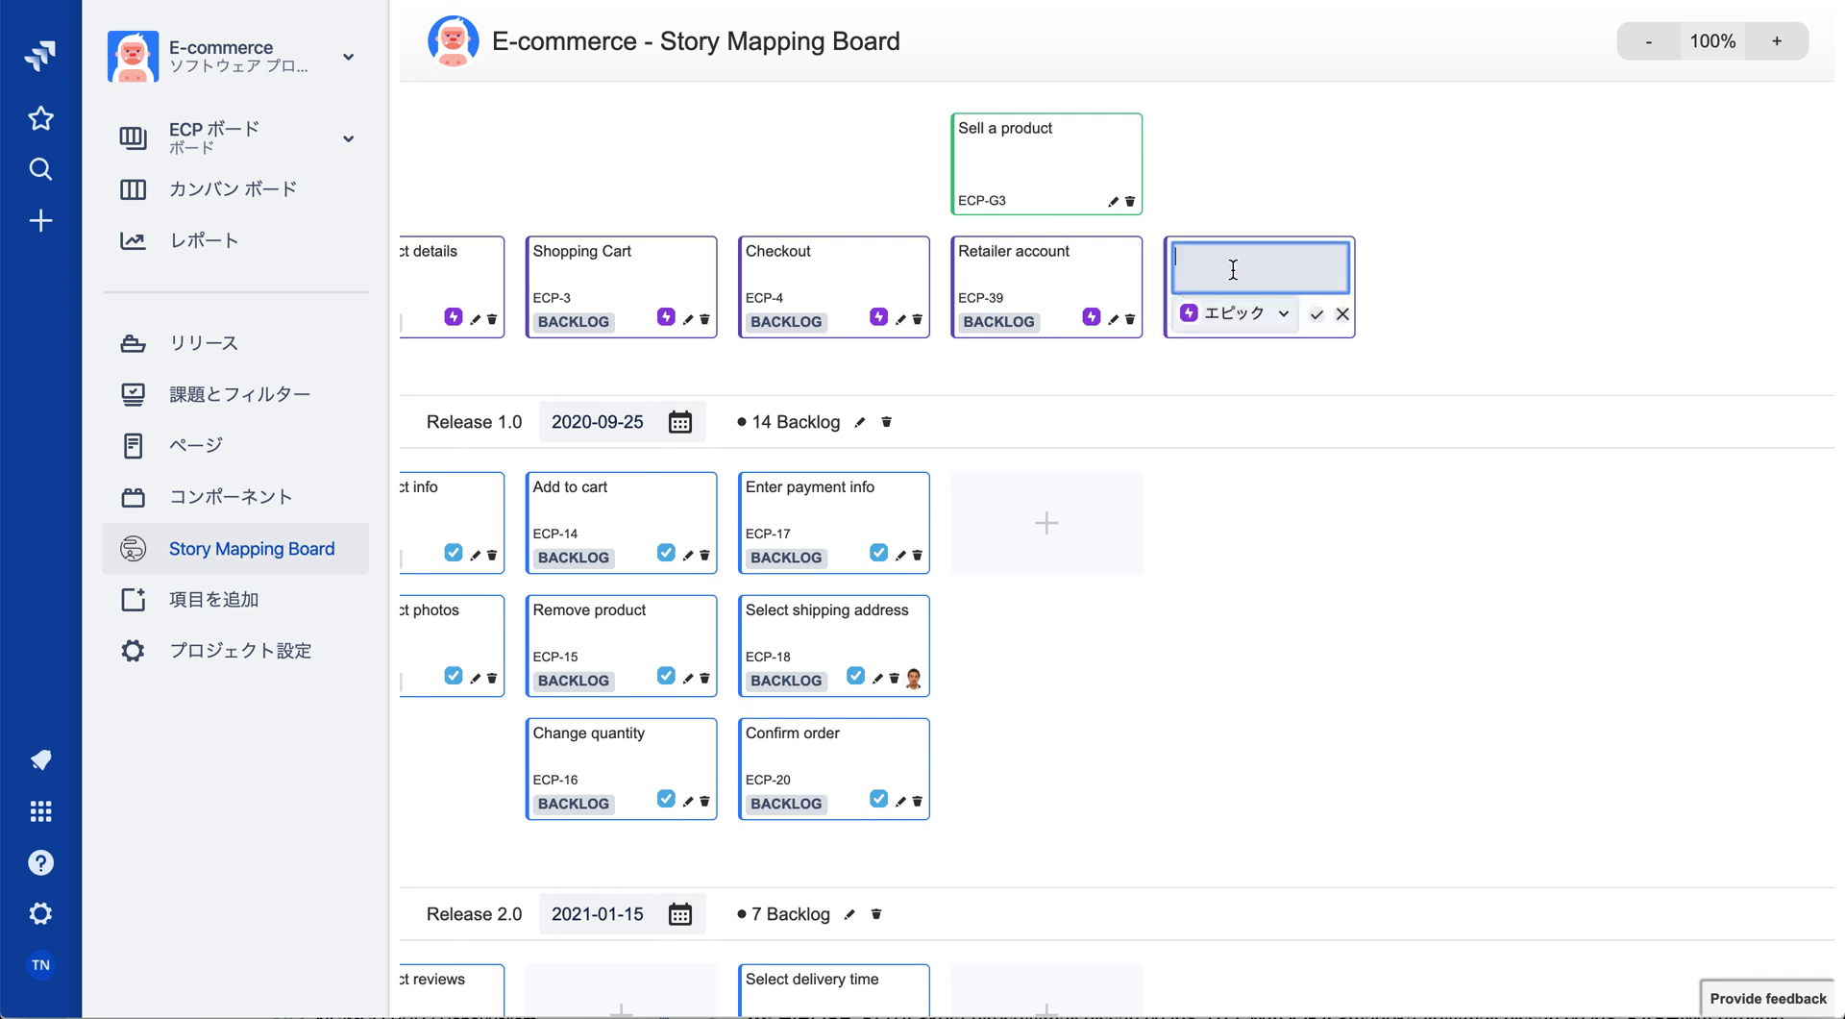
pyautogui.write('Create products')
pyautogui.press('Return')
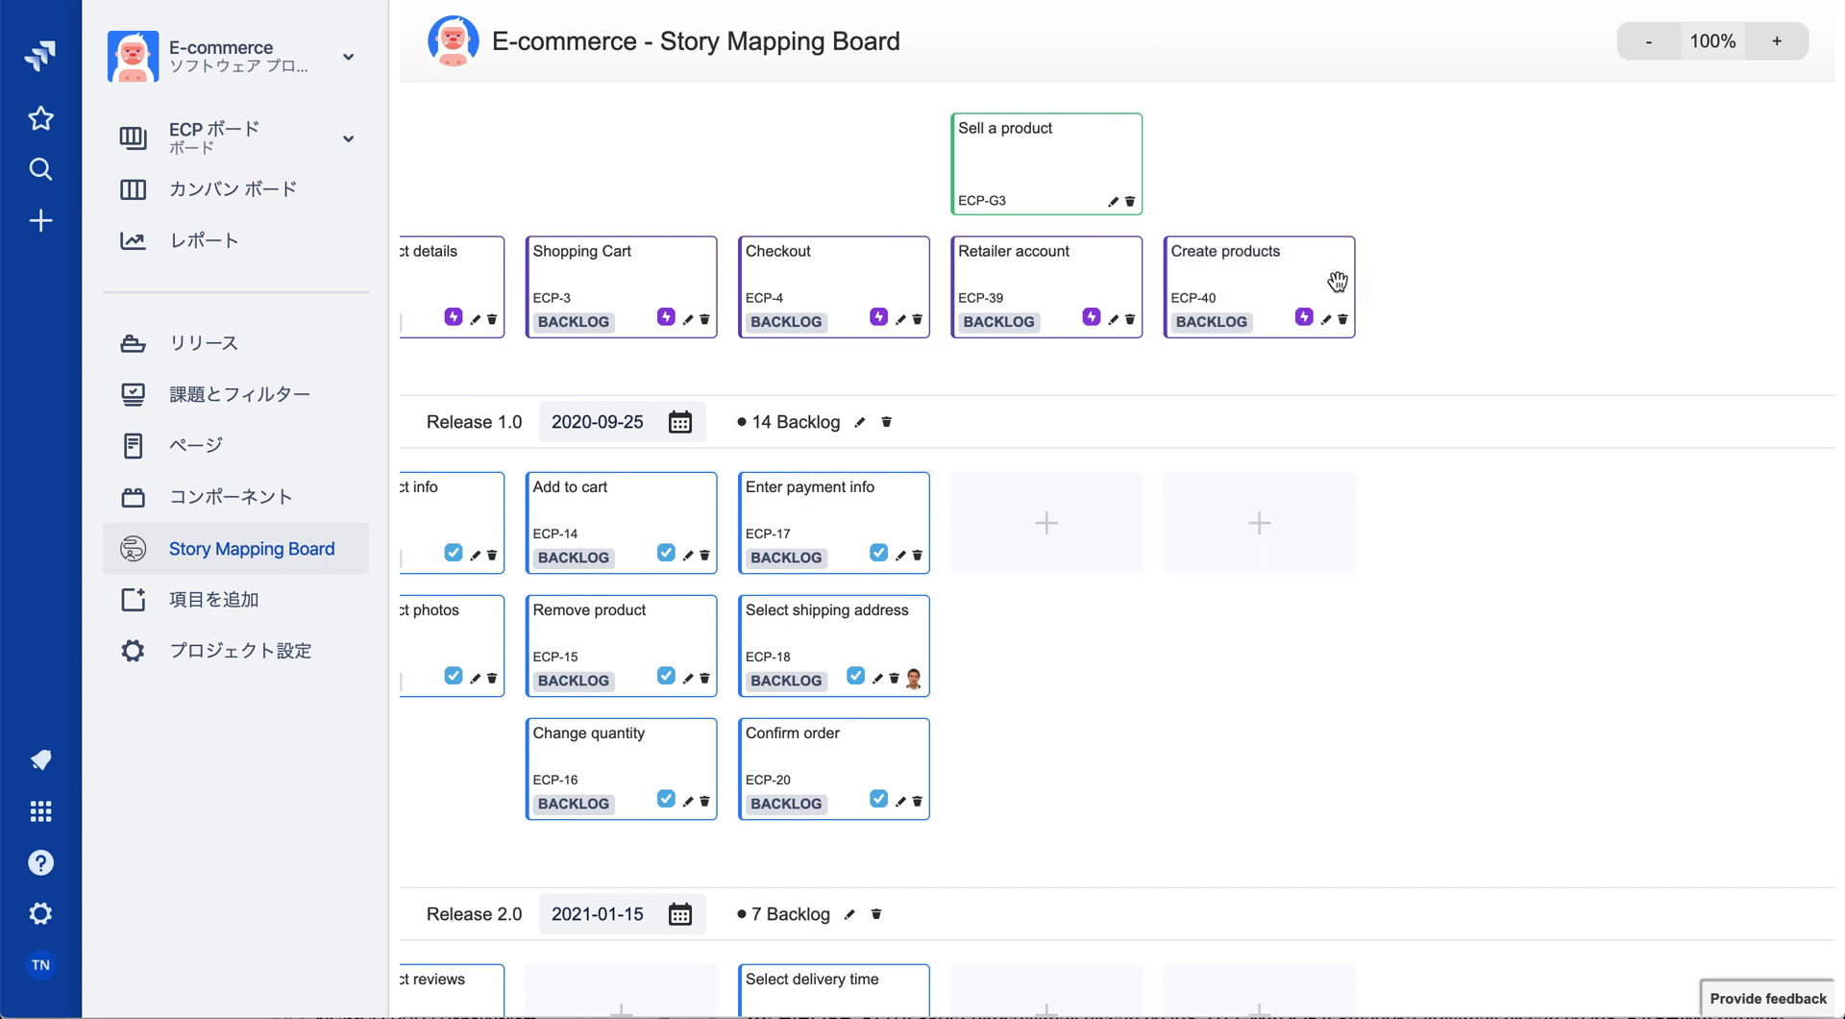
# Add the epic steps "Manage products" and "Manage orders" after "Create products" in the "Sell a product" goal.
pyautogui.click(1366, 290)
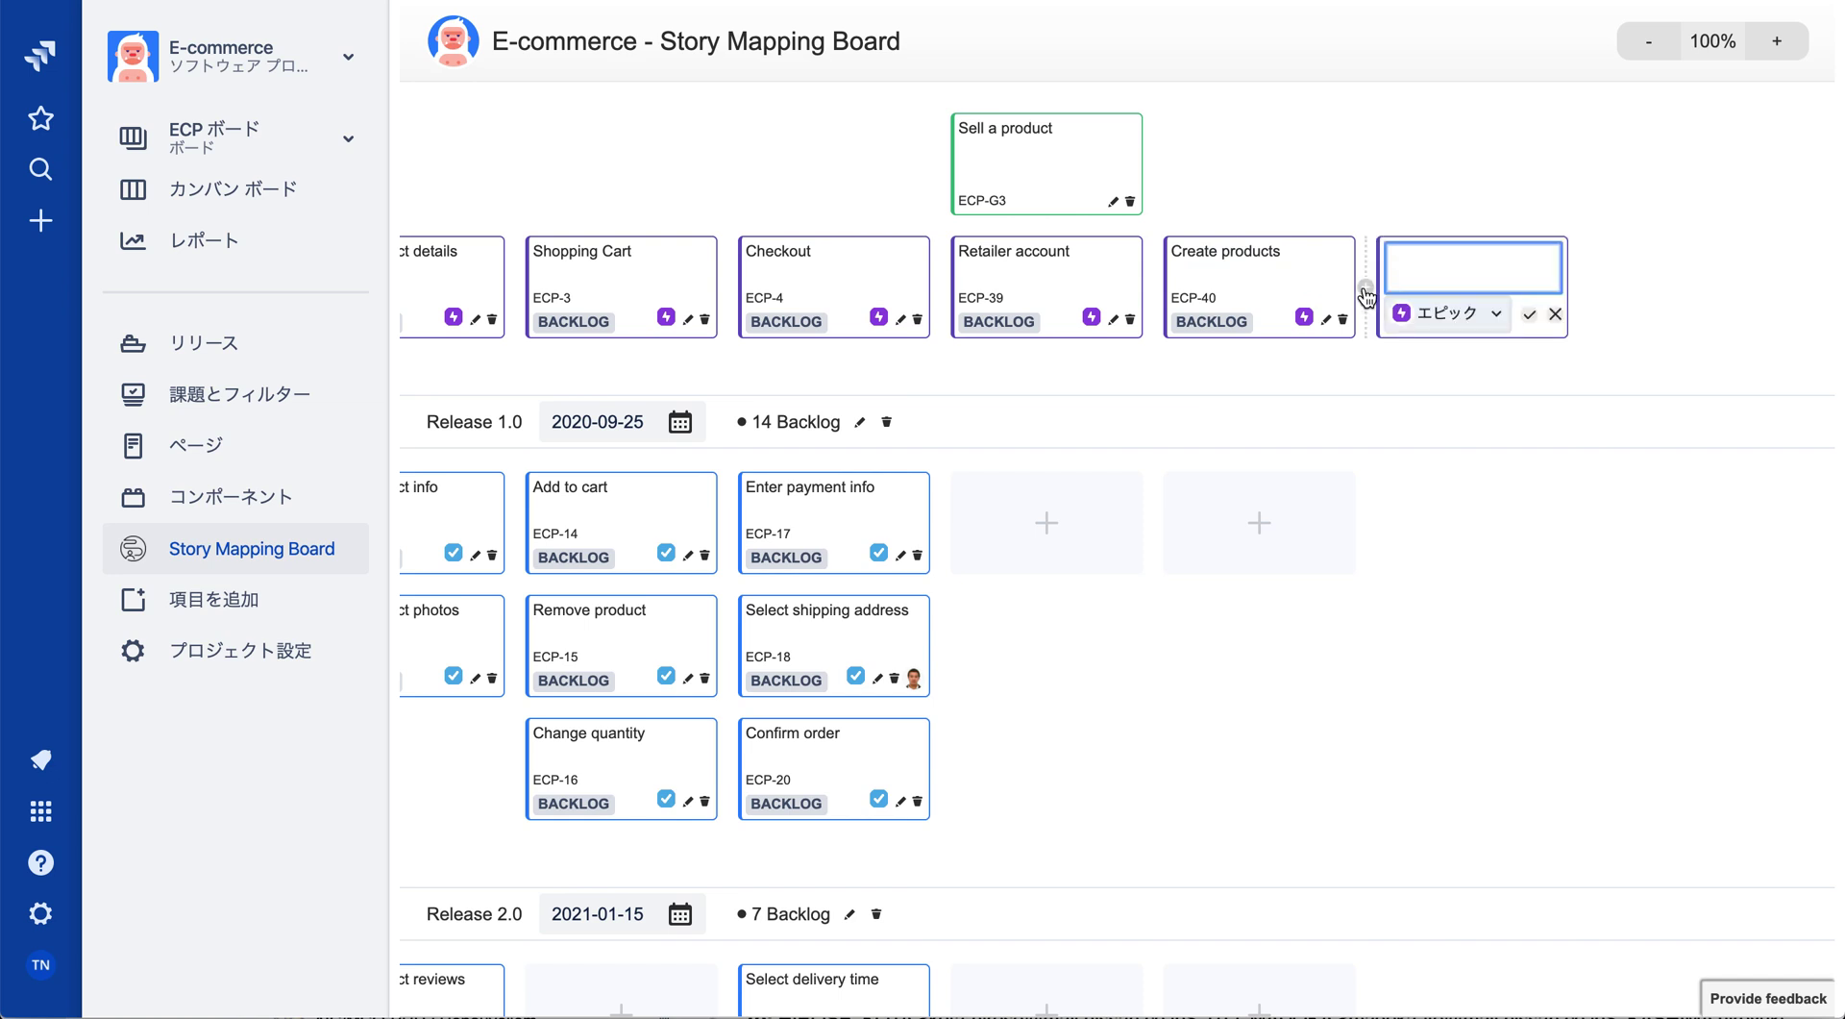
pyautogui.write('Manage products')
pyautogui.press('Return')
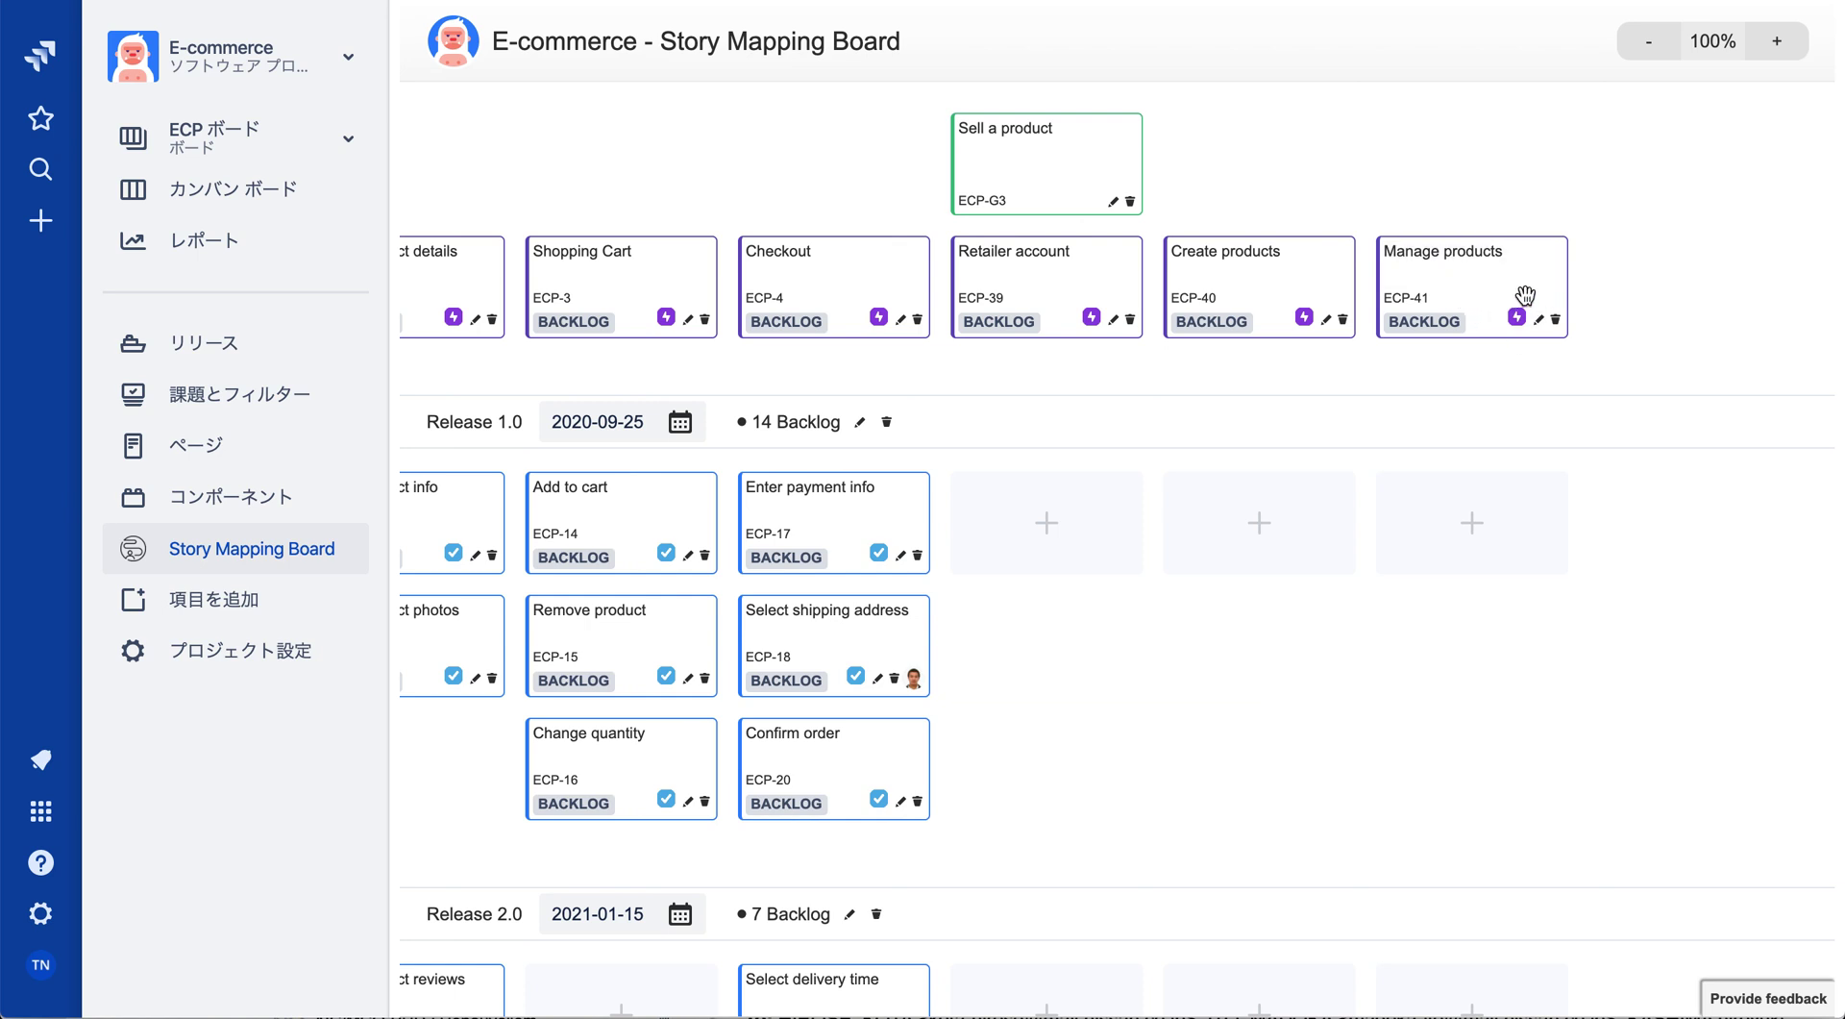
pyautogui.hscroll(3, 1612, 279)
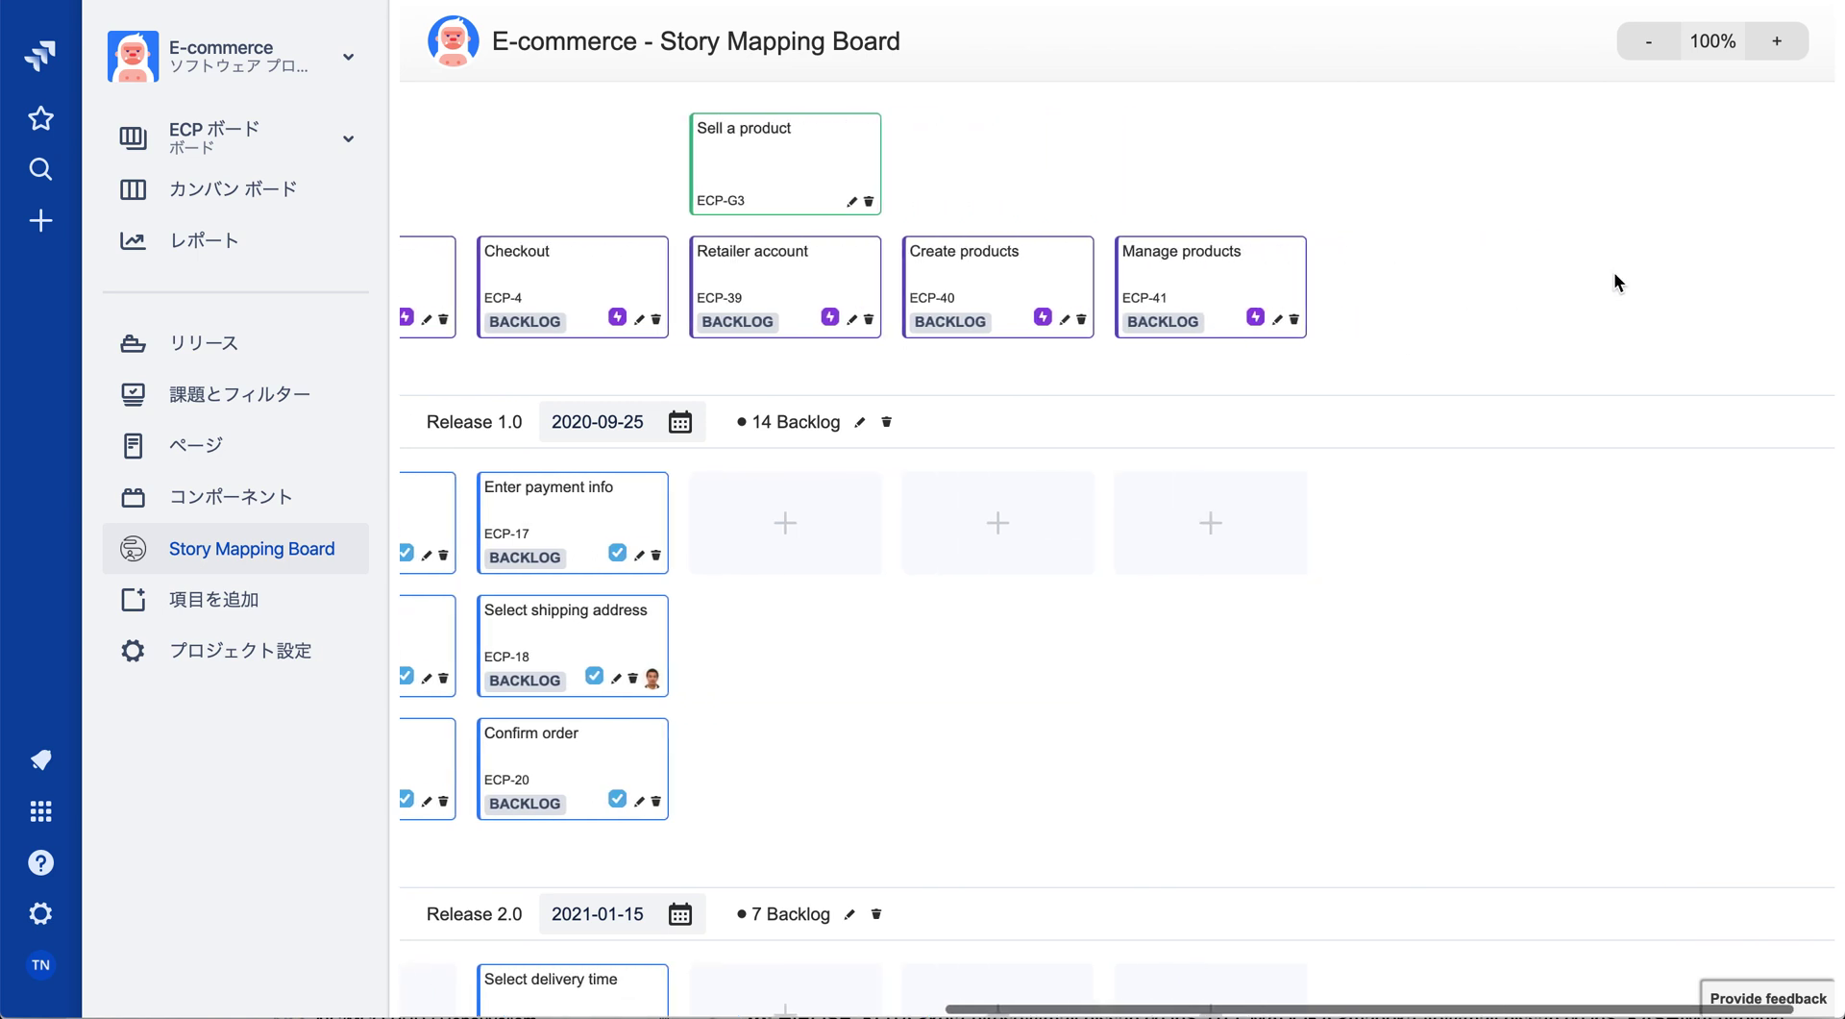
pyautogui.click(1305, 291)
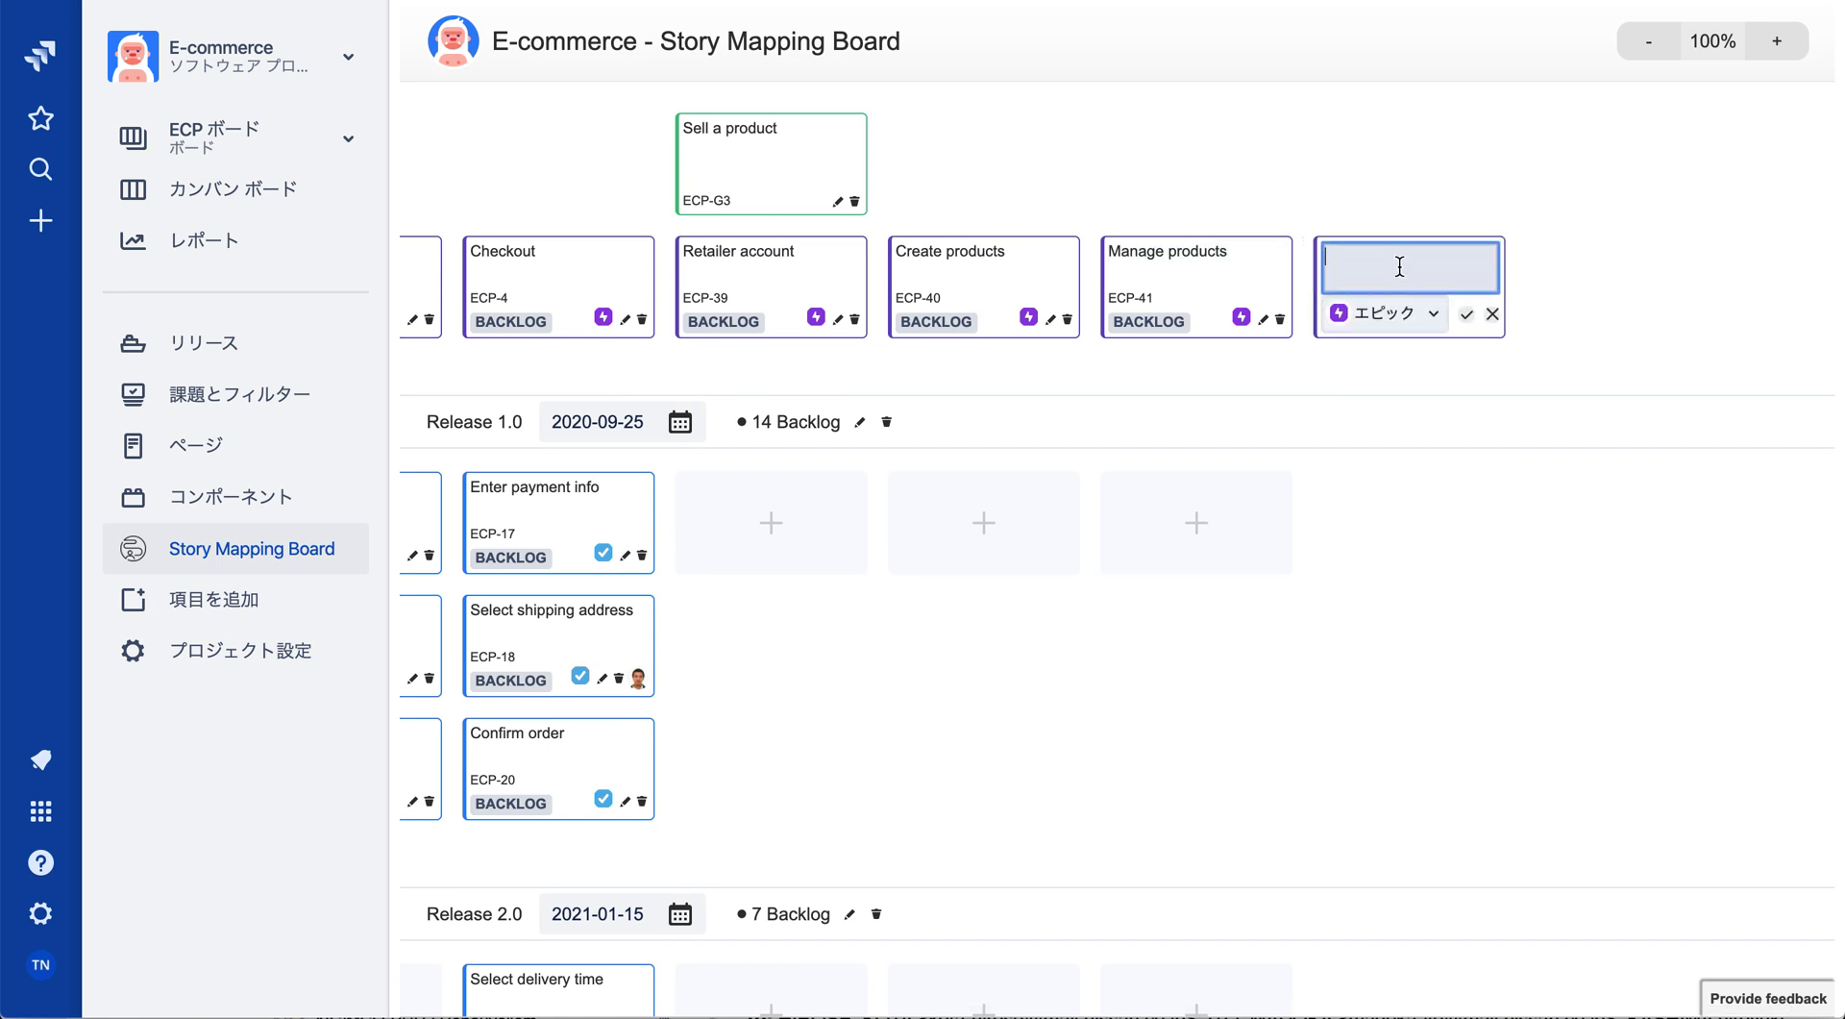
pyautogui.write('Manage orders')
pyautogui.press('Return')
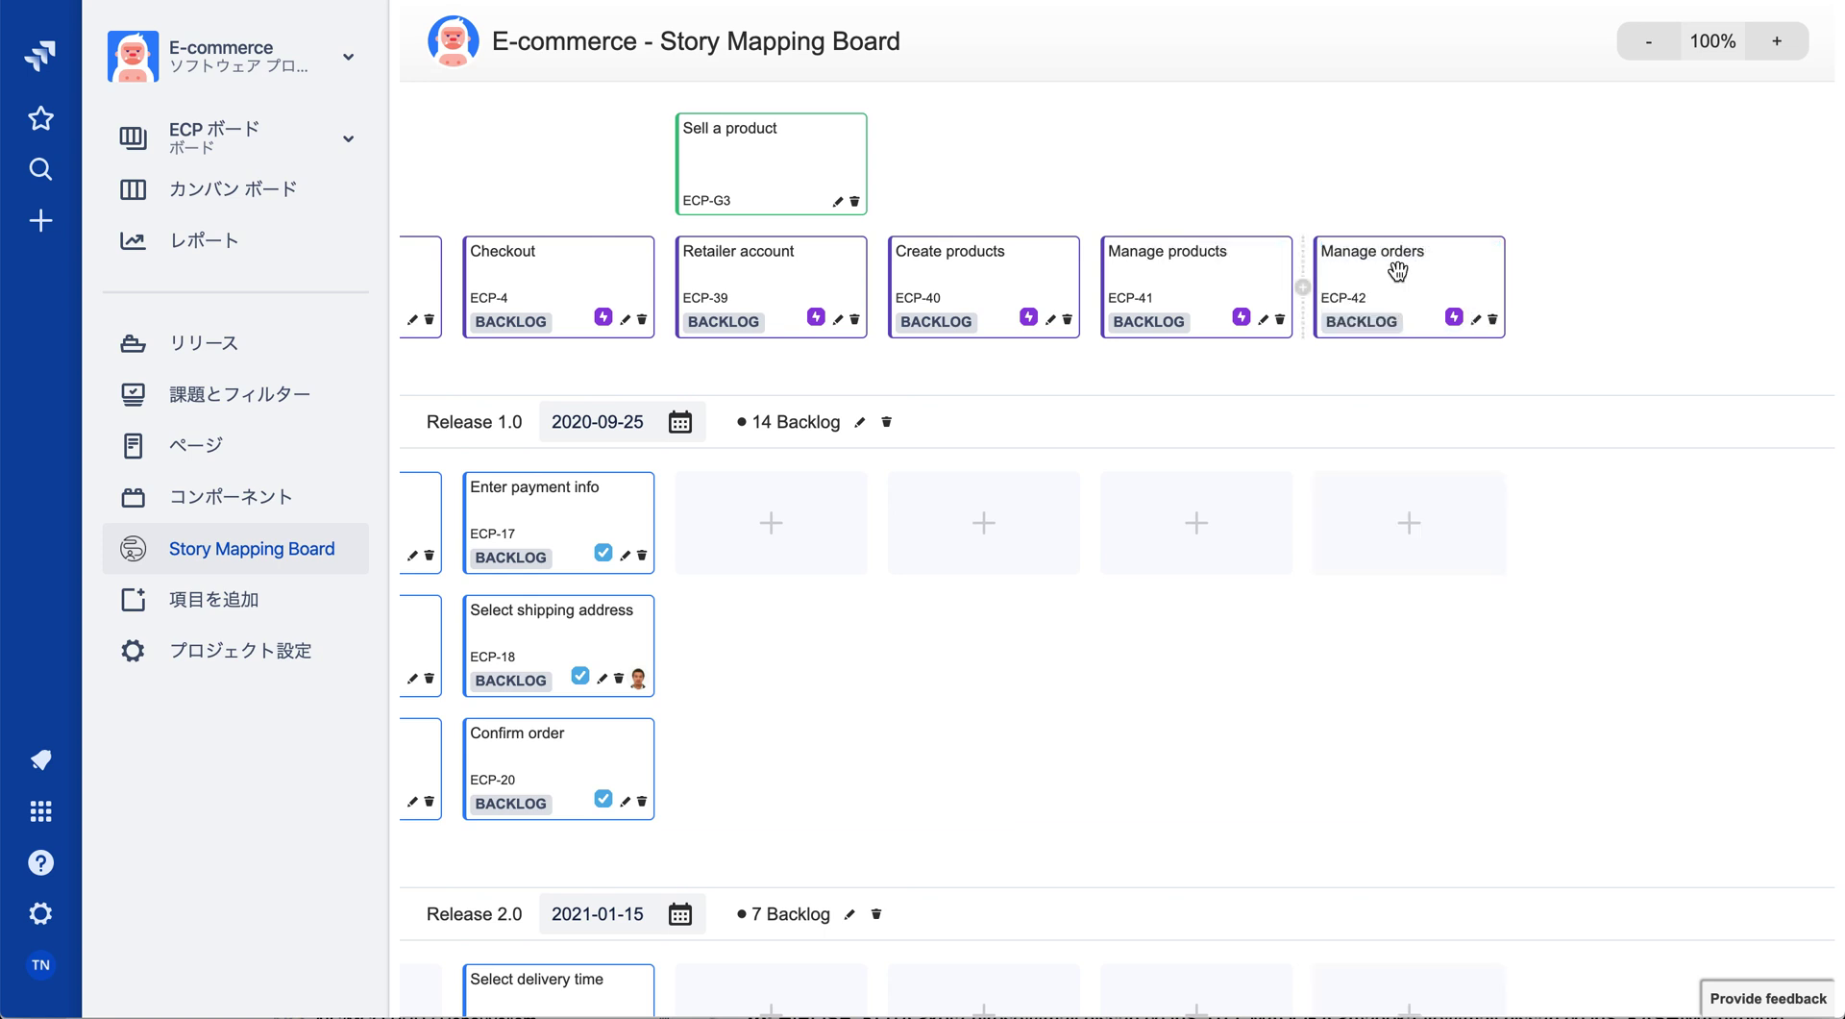
# Add the epic step "Marketing" after "Manage orders" in the "Sell a product" goal.
pyautogui.click(1517, 287)
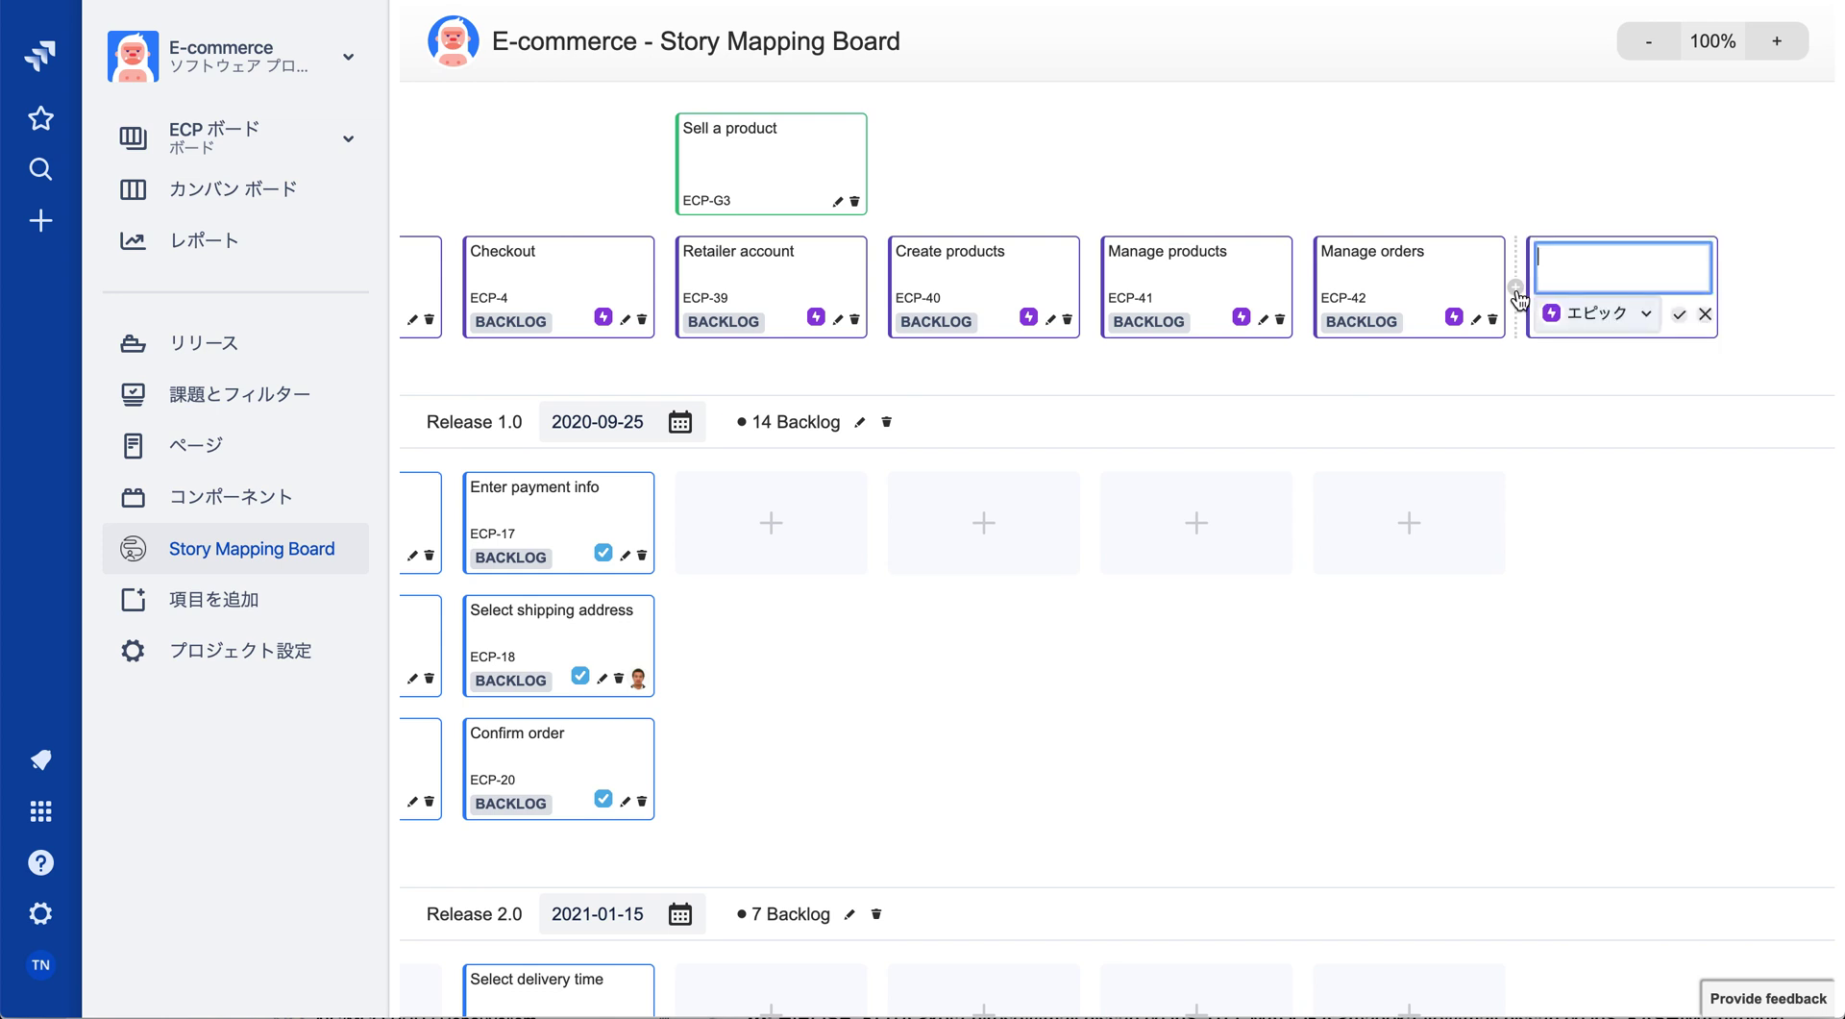
pyautogui.write('Marketing')
pyautogui.press('Return')
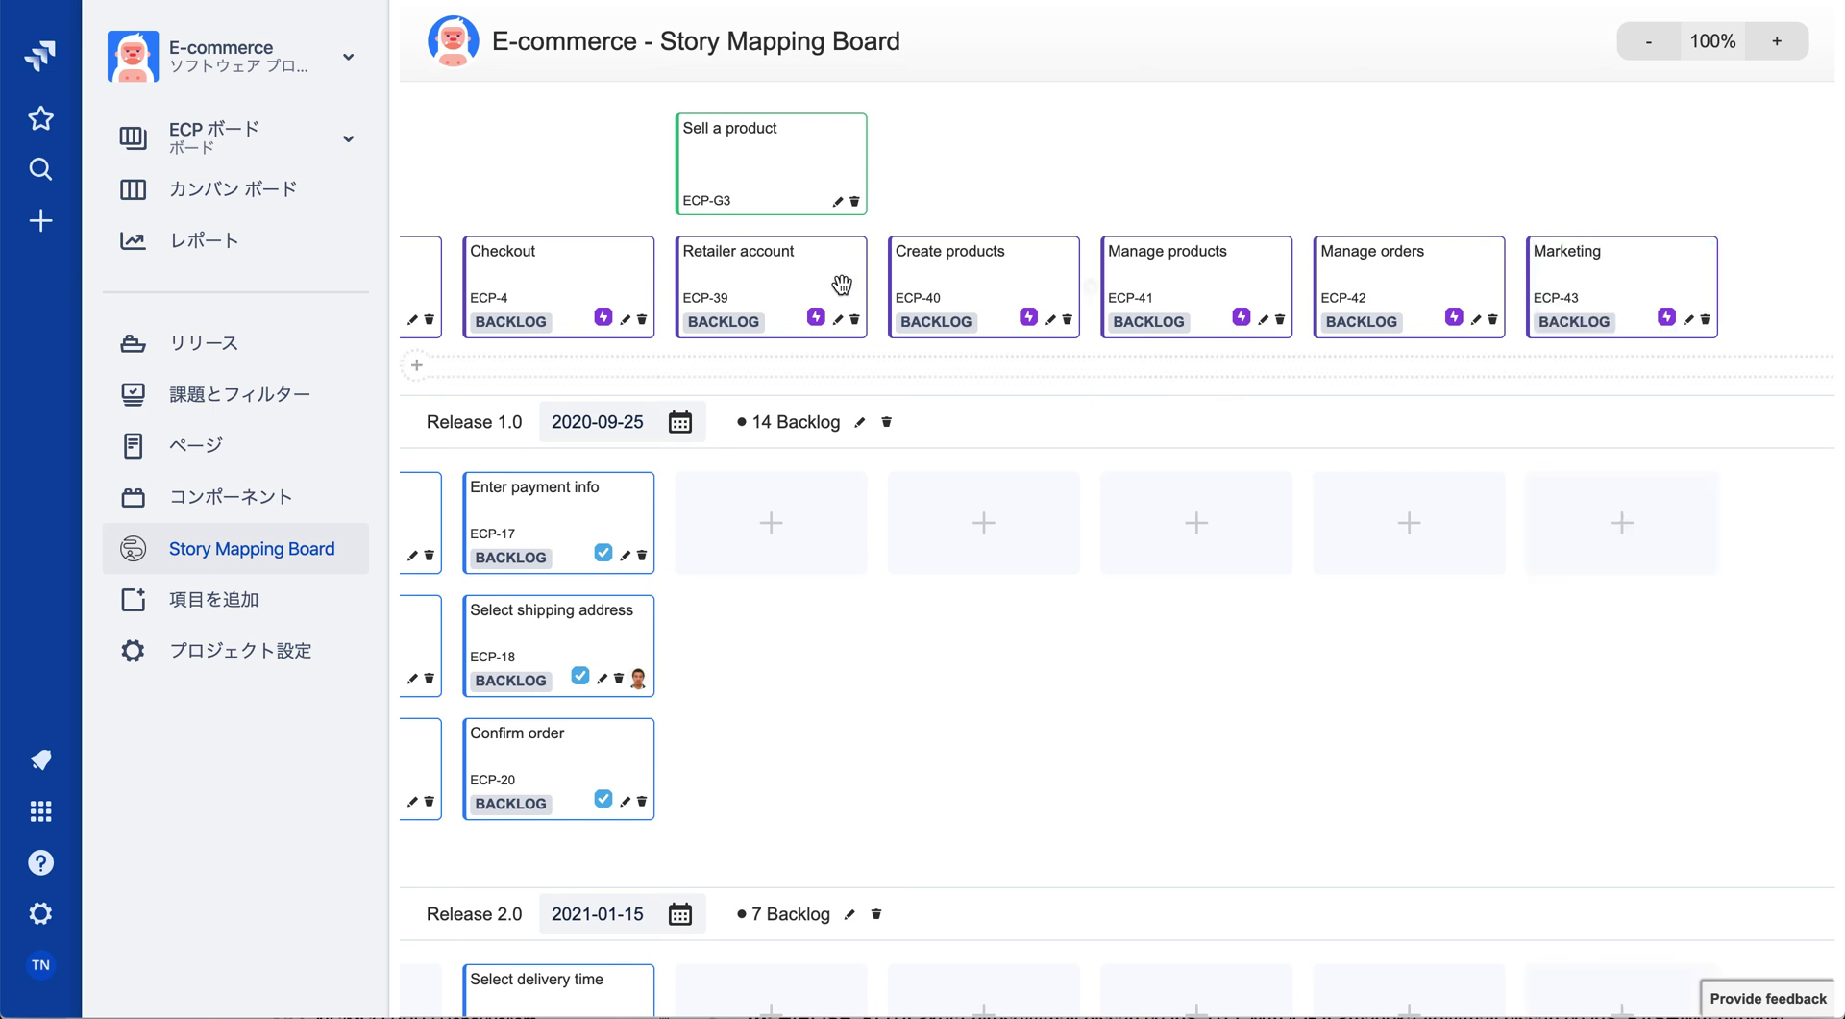
# Add the tasks "Fill-in retailer form" and "Upload certificates" under "Retailer account" in Release 1.0.
pyautogui.click(769, 526)
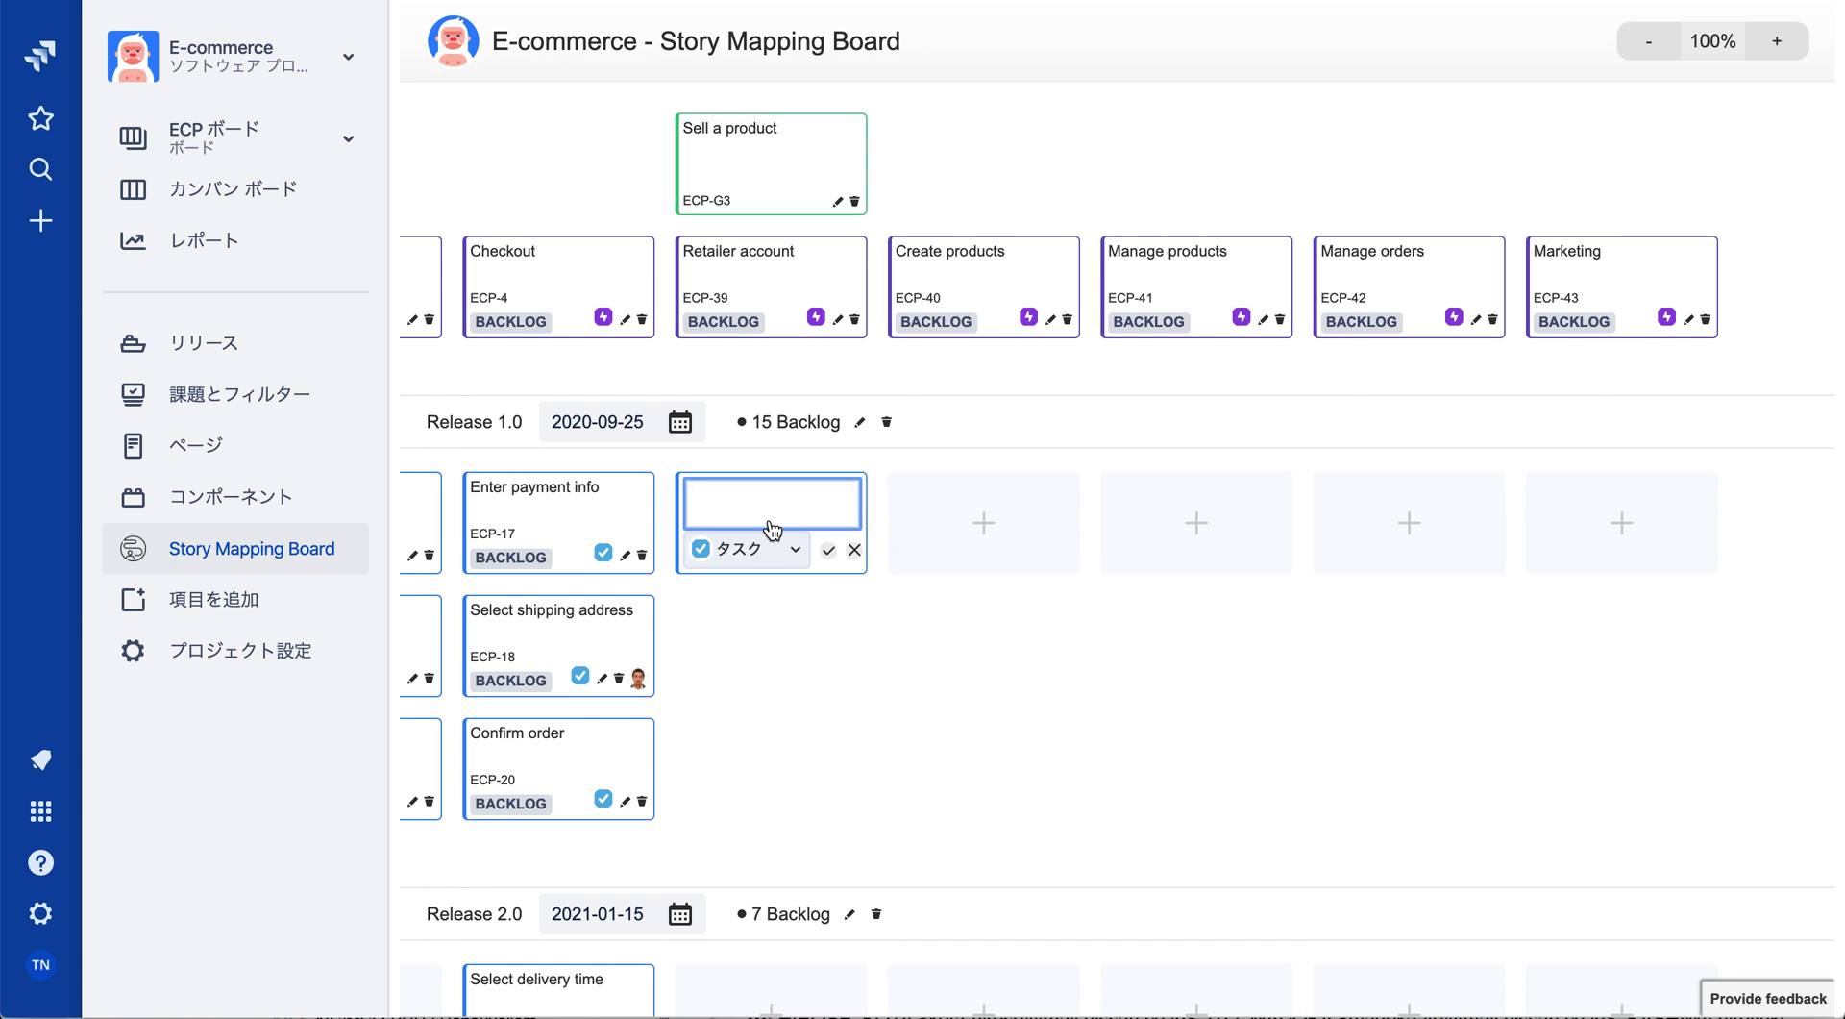
pyautogui.write('Fill-in retailer form')
pyautogui.click(828, 551)
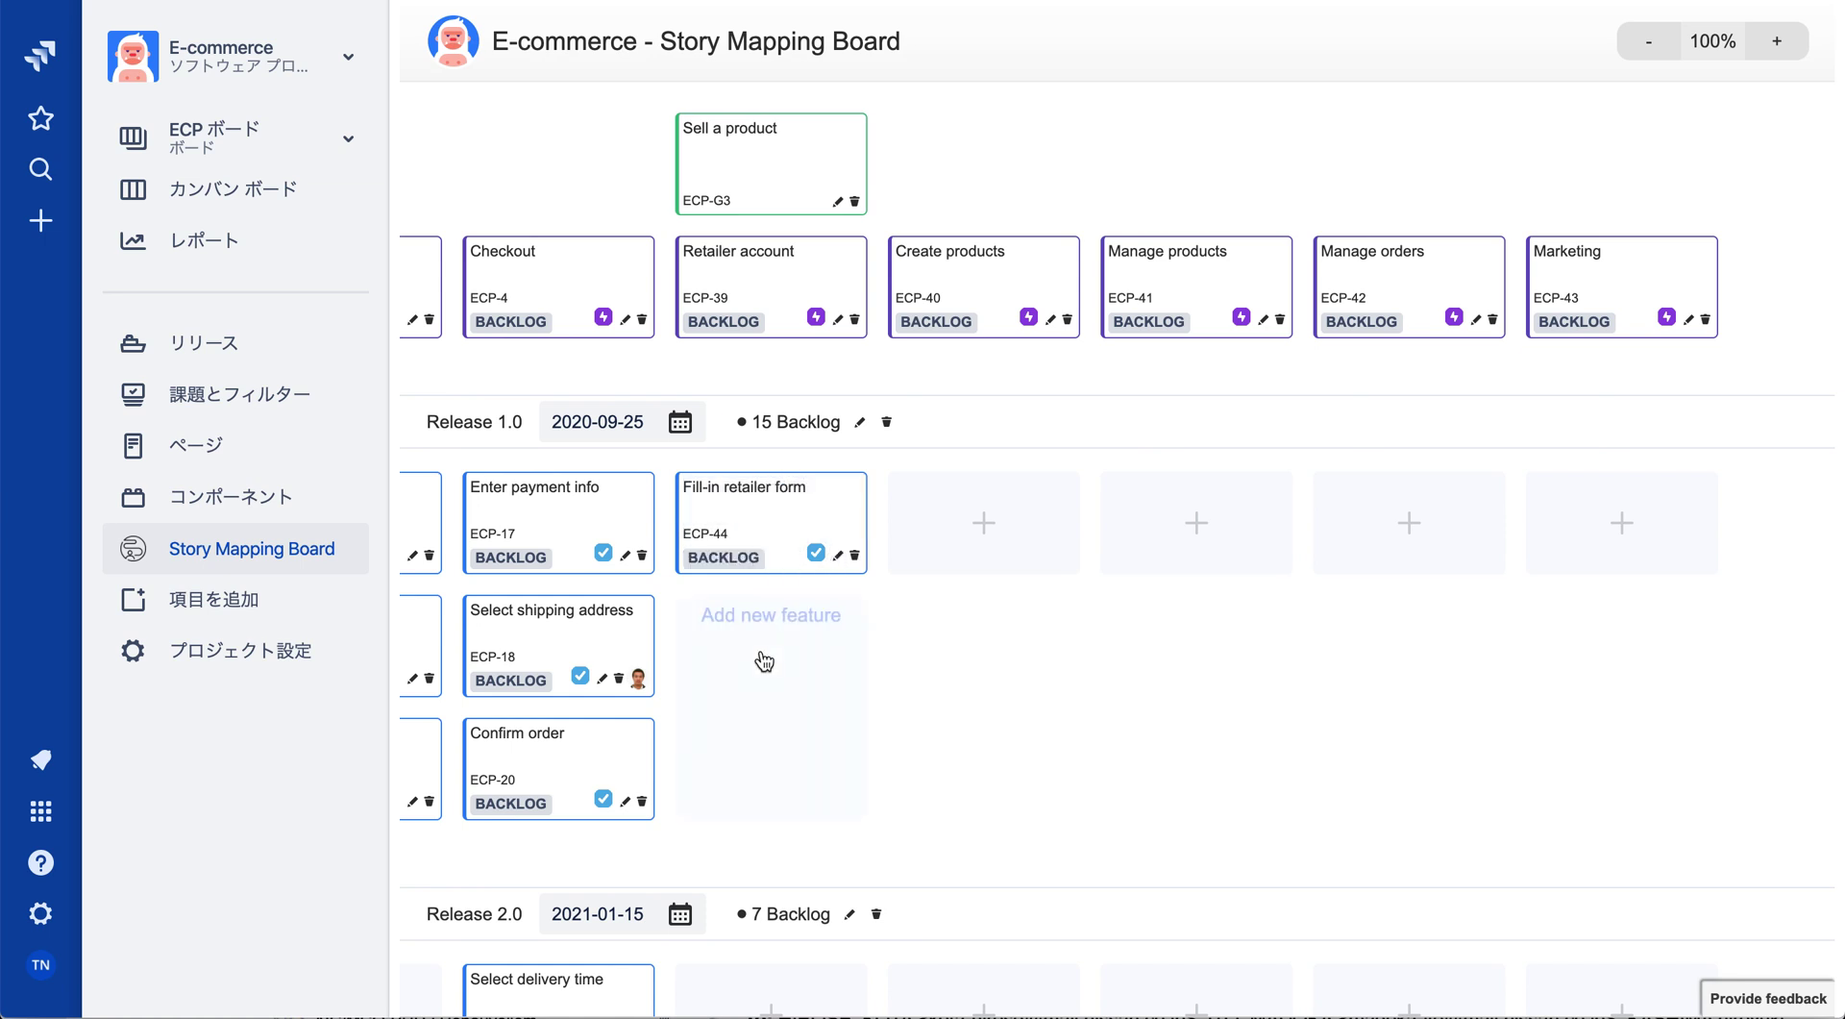
pyautogui.click(772, 615)
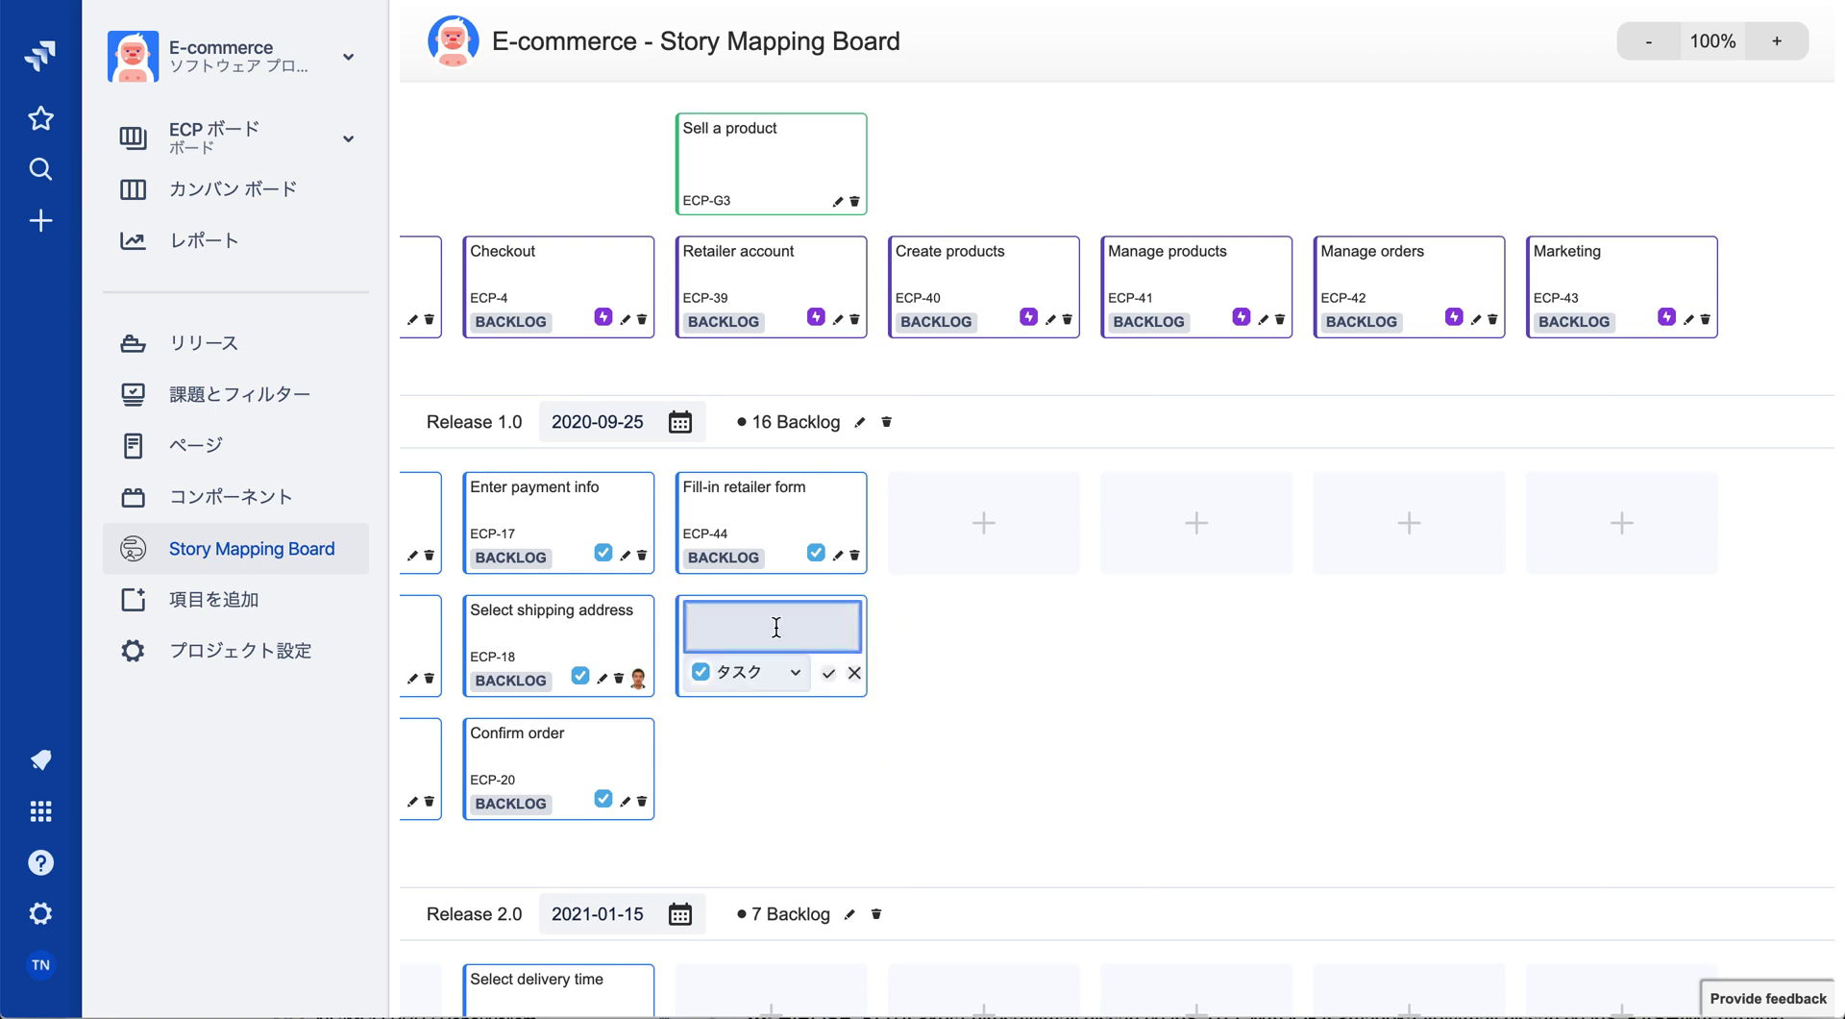
pyautogui.write('U')
pyautogui.write('pload certificates')
pyautogui.press('Return')
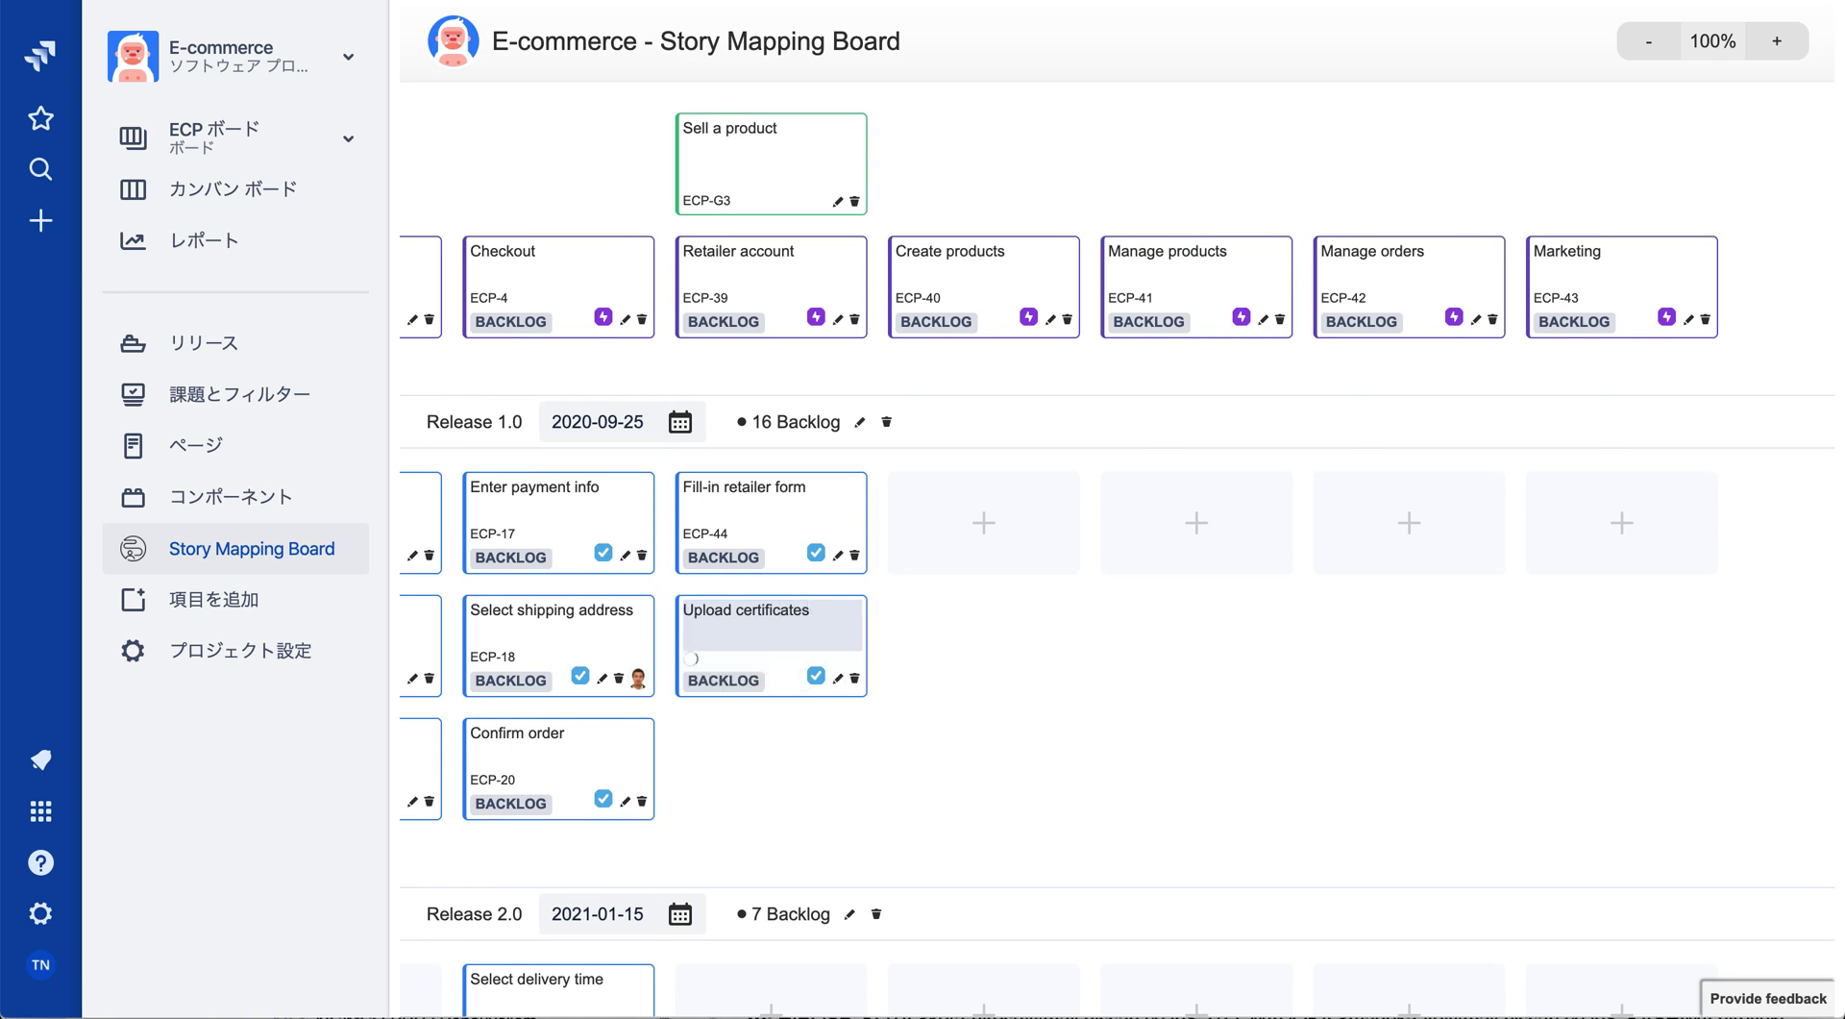
# Add the task "Activate account" below "Upload certificates" in the "Retailer account" column of Release 1.0.
pyautogui.click(794, 749)
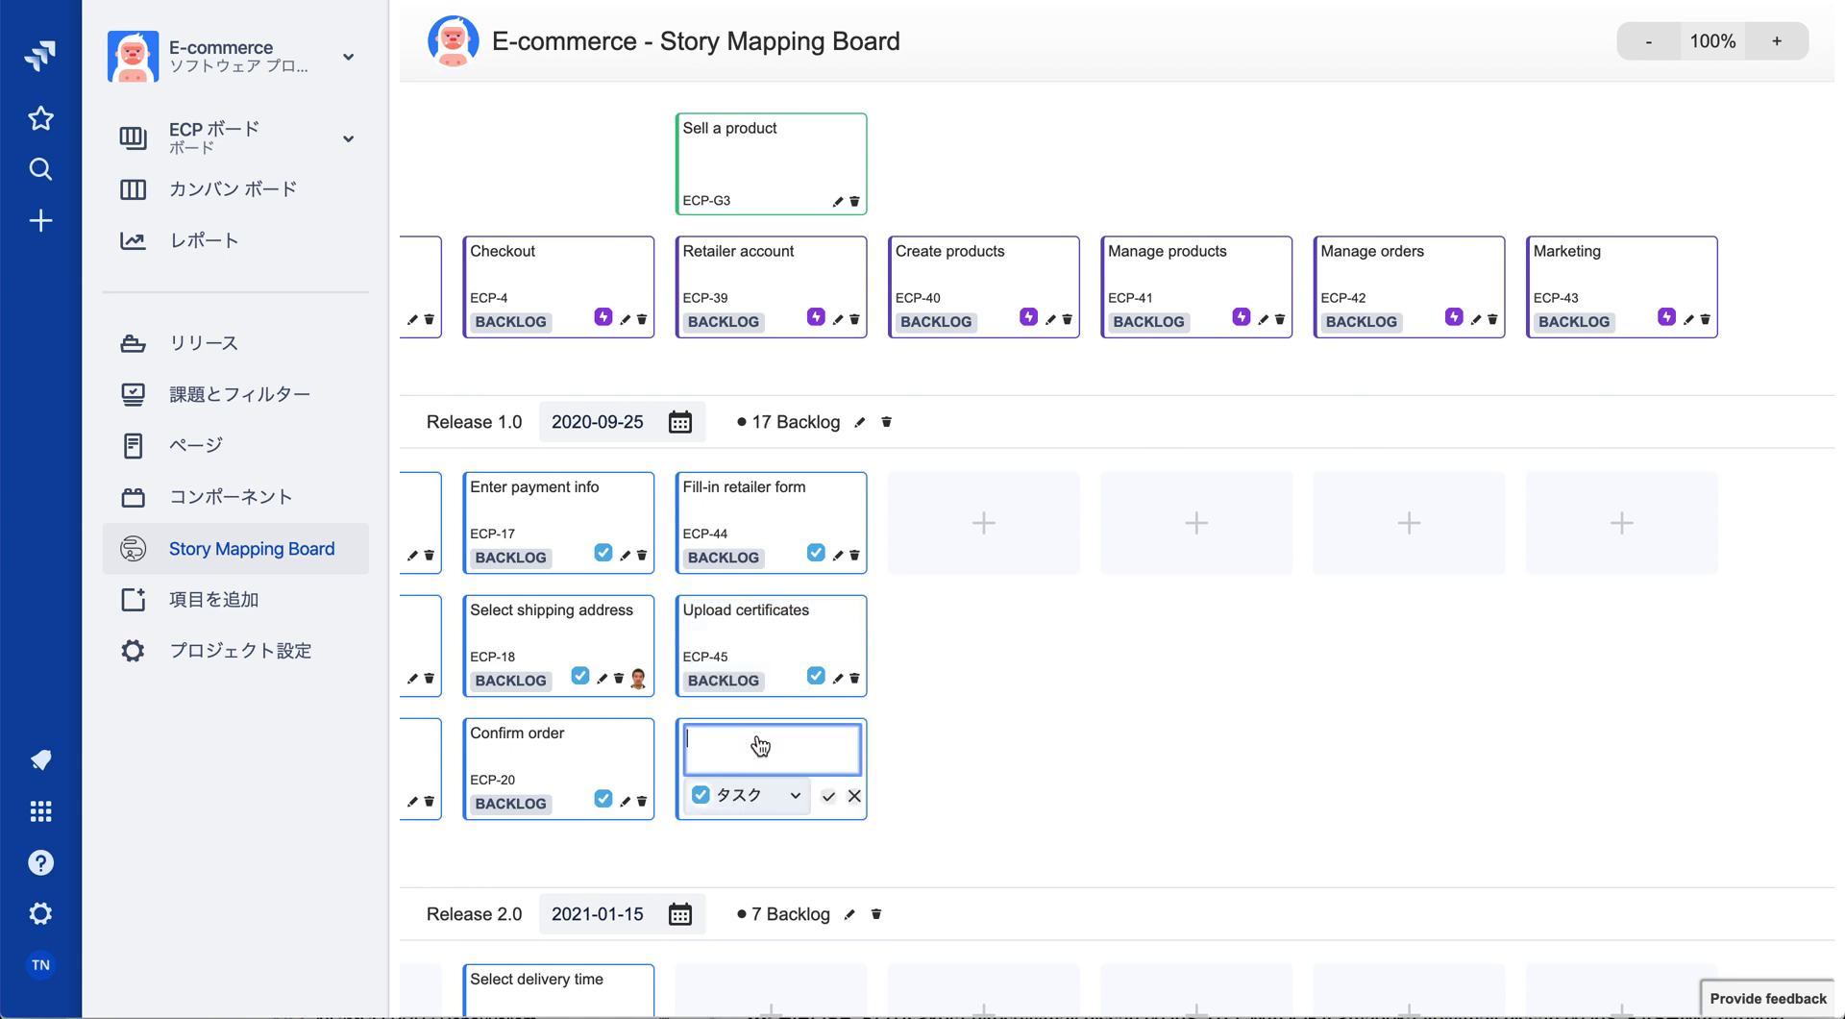
pyautogui.write('Activate account')
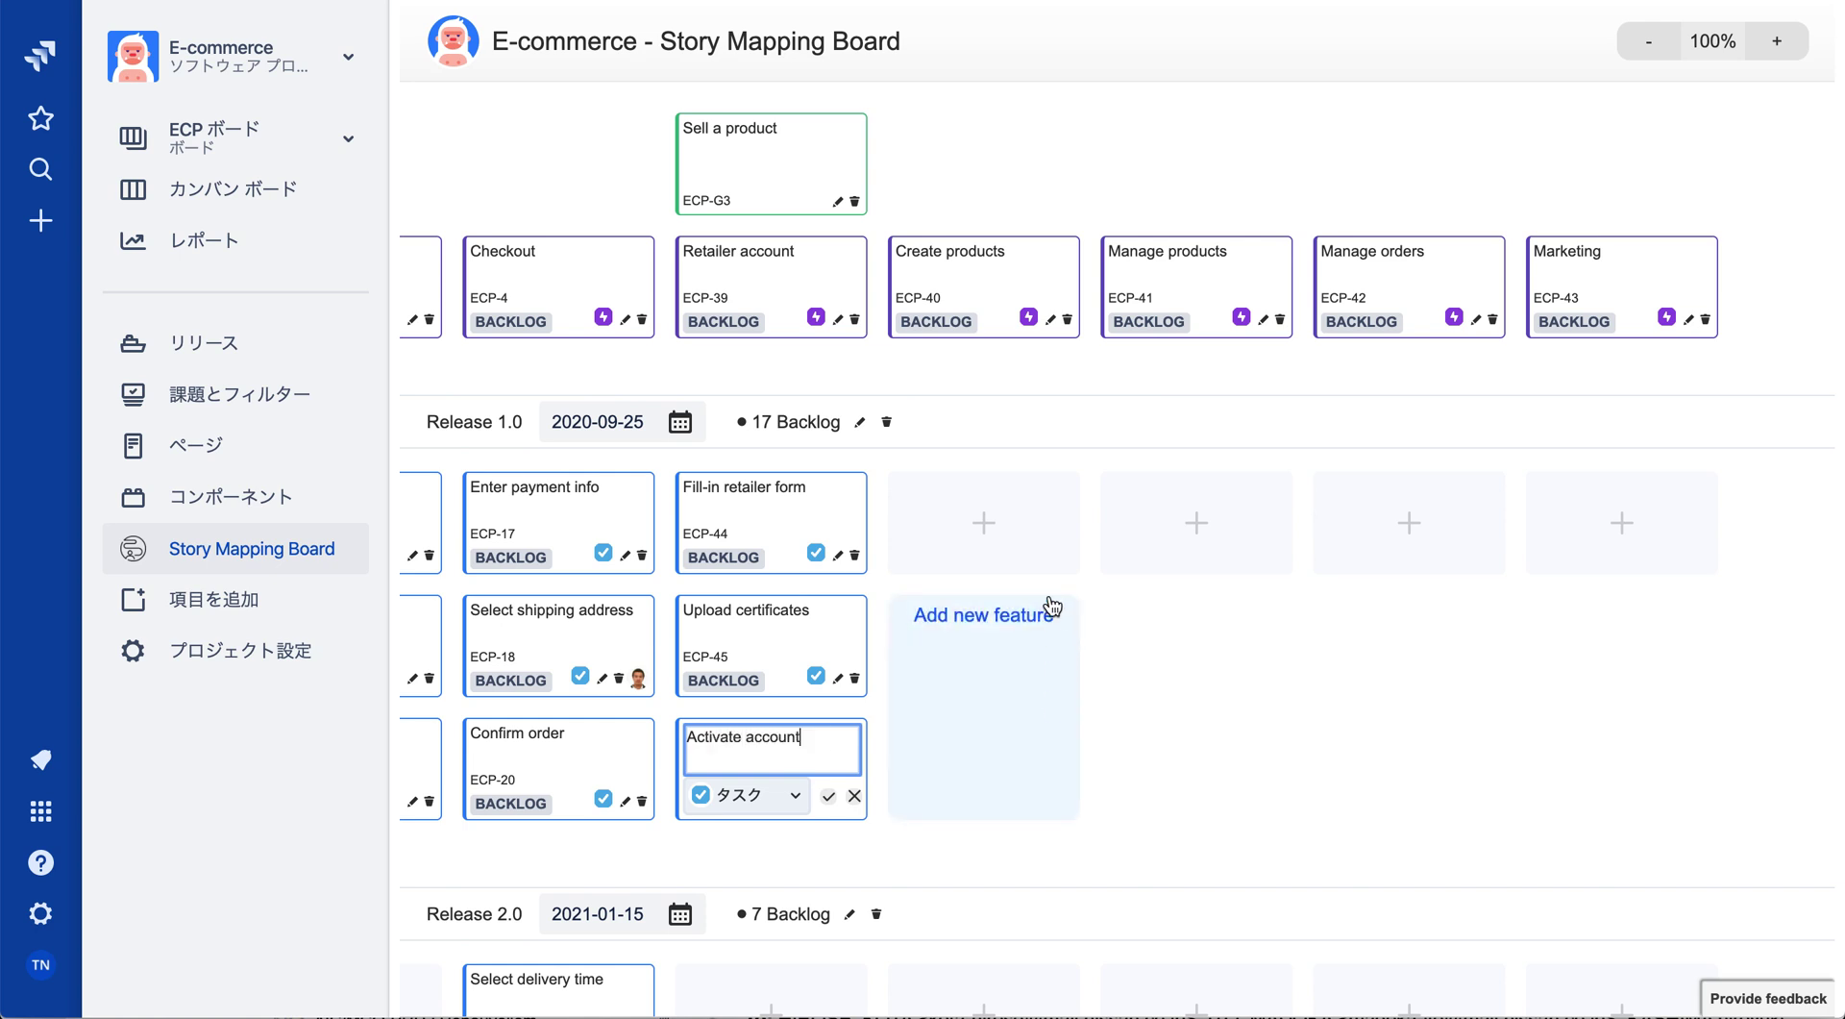
pyautogui.press('Return')
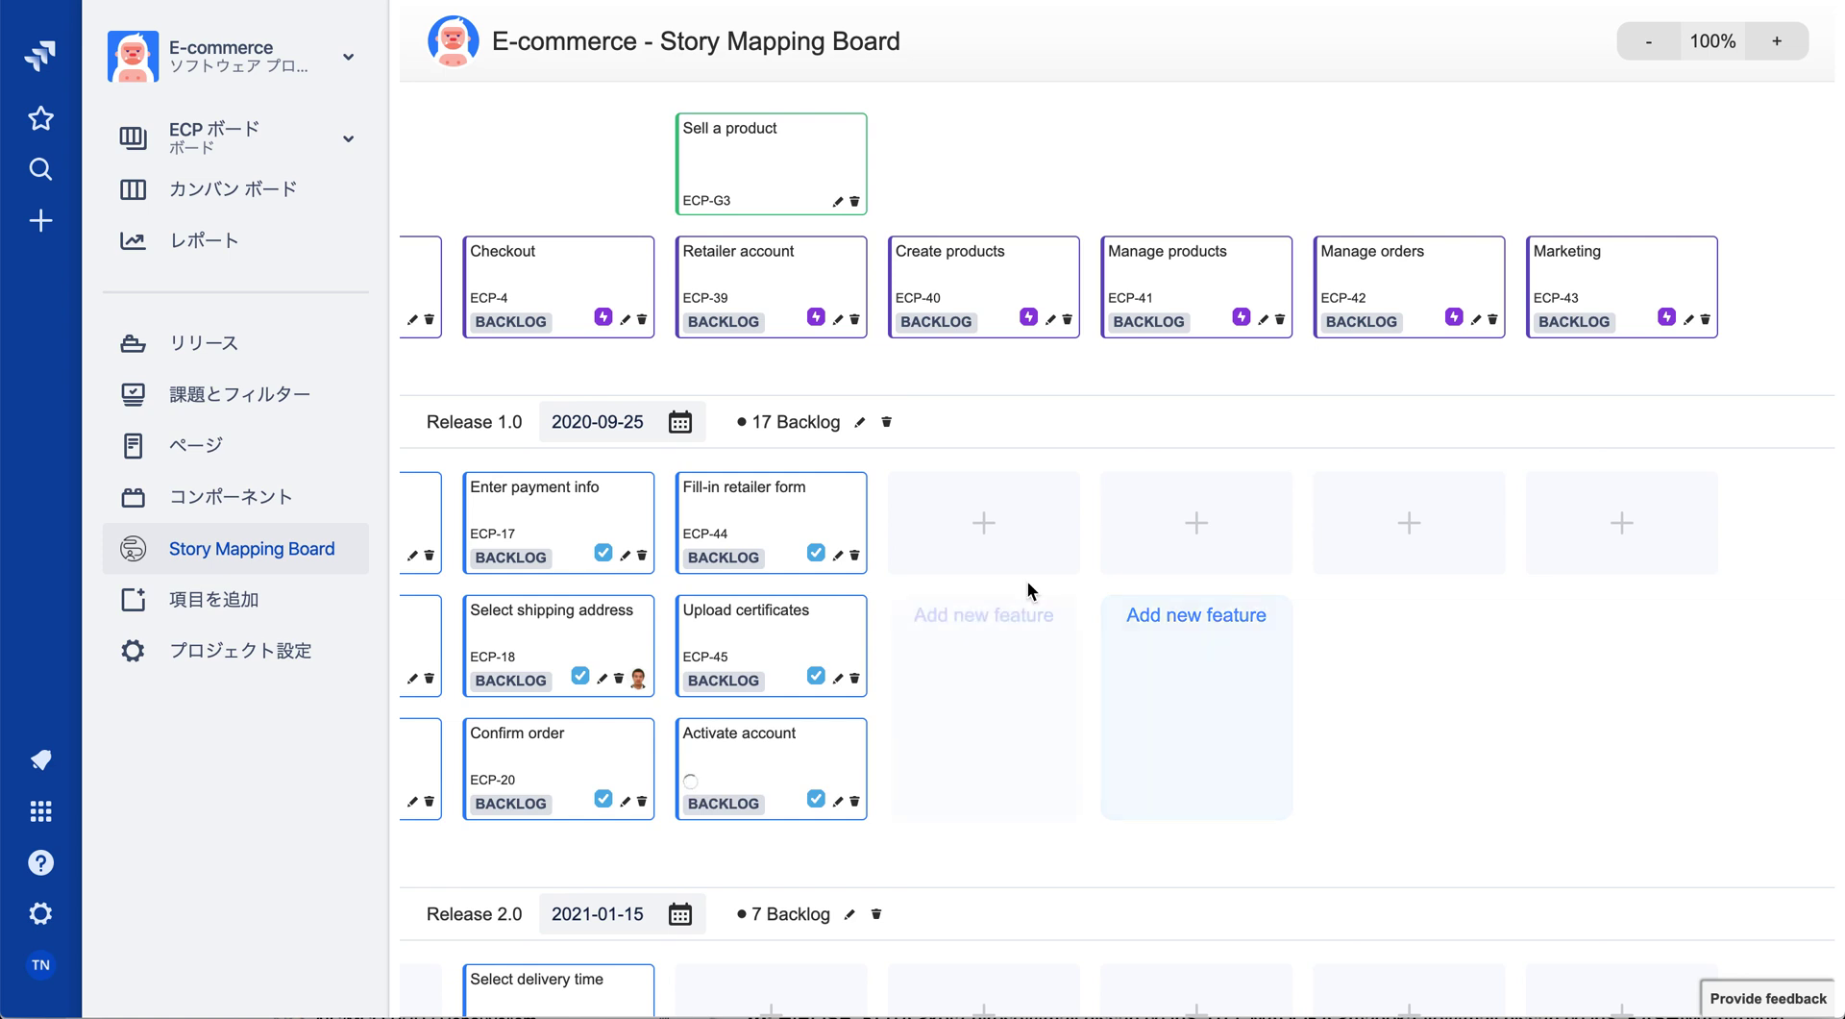
# Add the tasks "Regster product info" and "Product images" under "Create products" in Release 1.0.
pyautogui.click(995, 529)
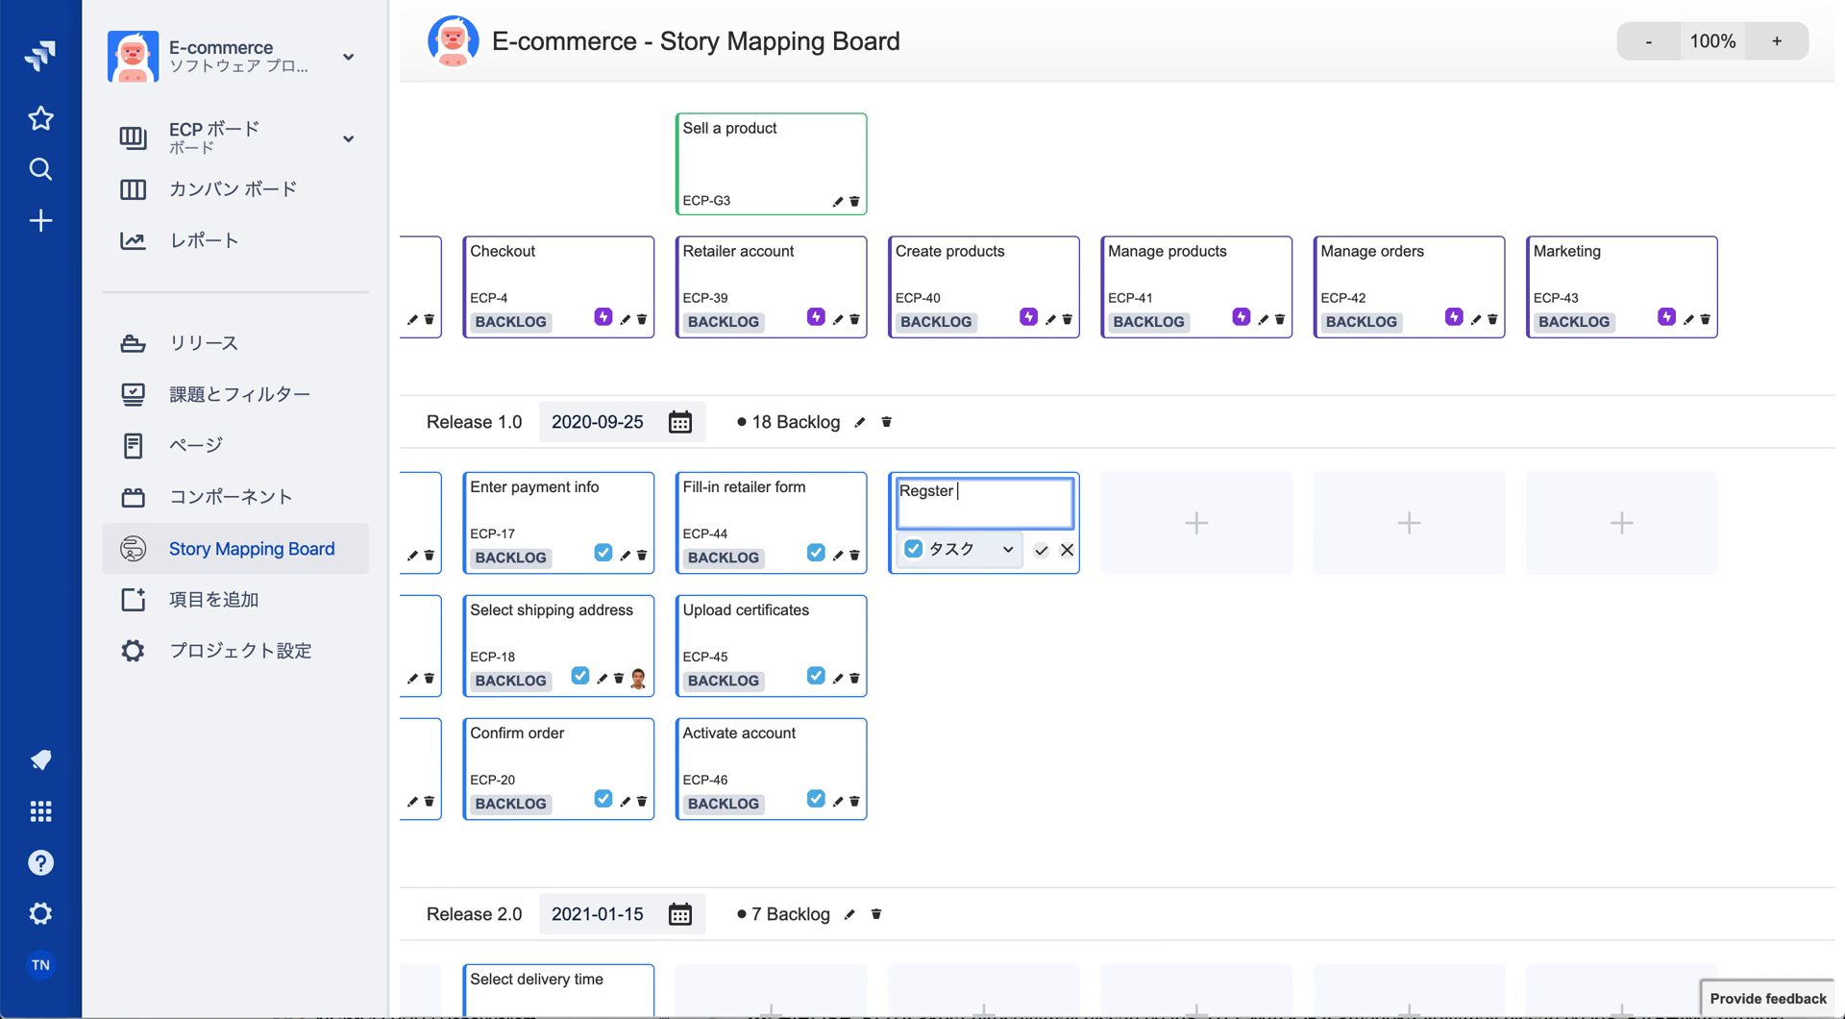
pyautogui.write('oduct info')
pyautogui.press('Return')
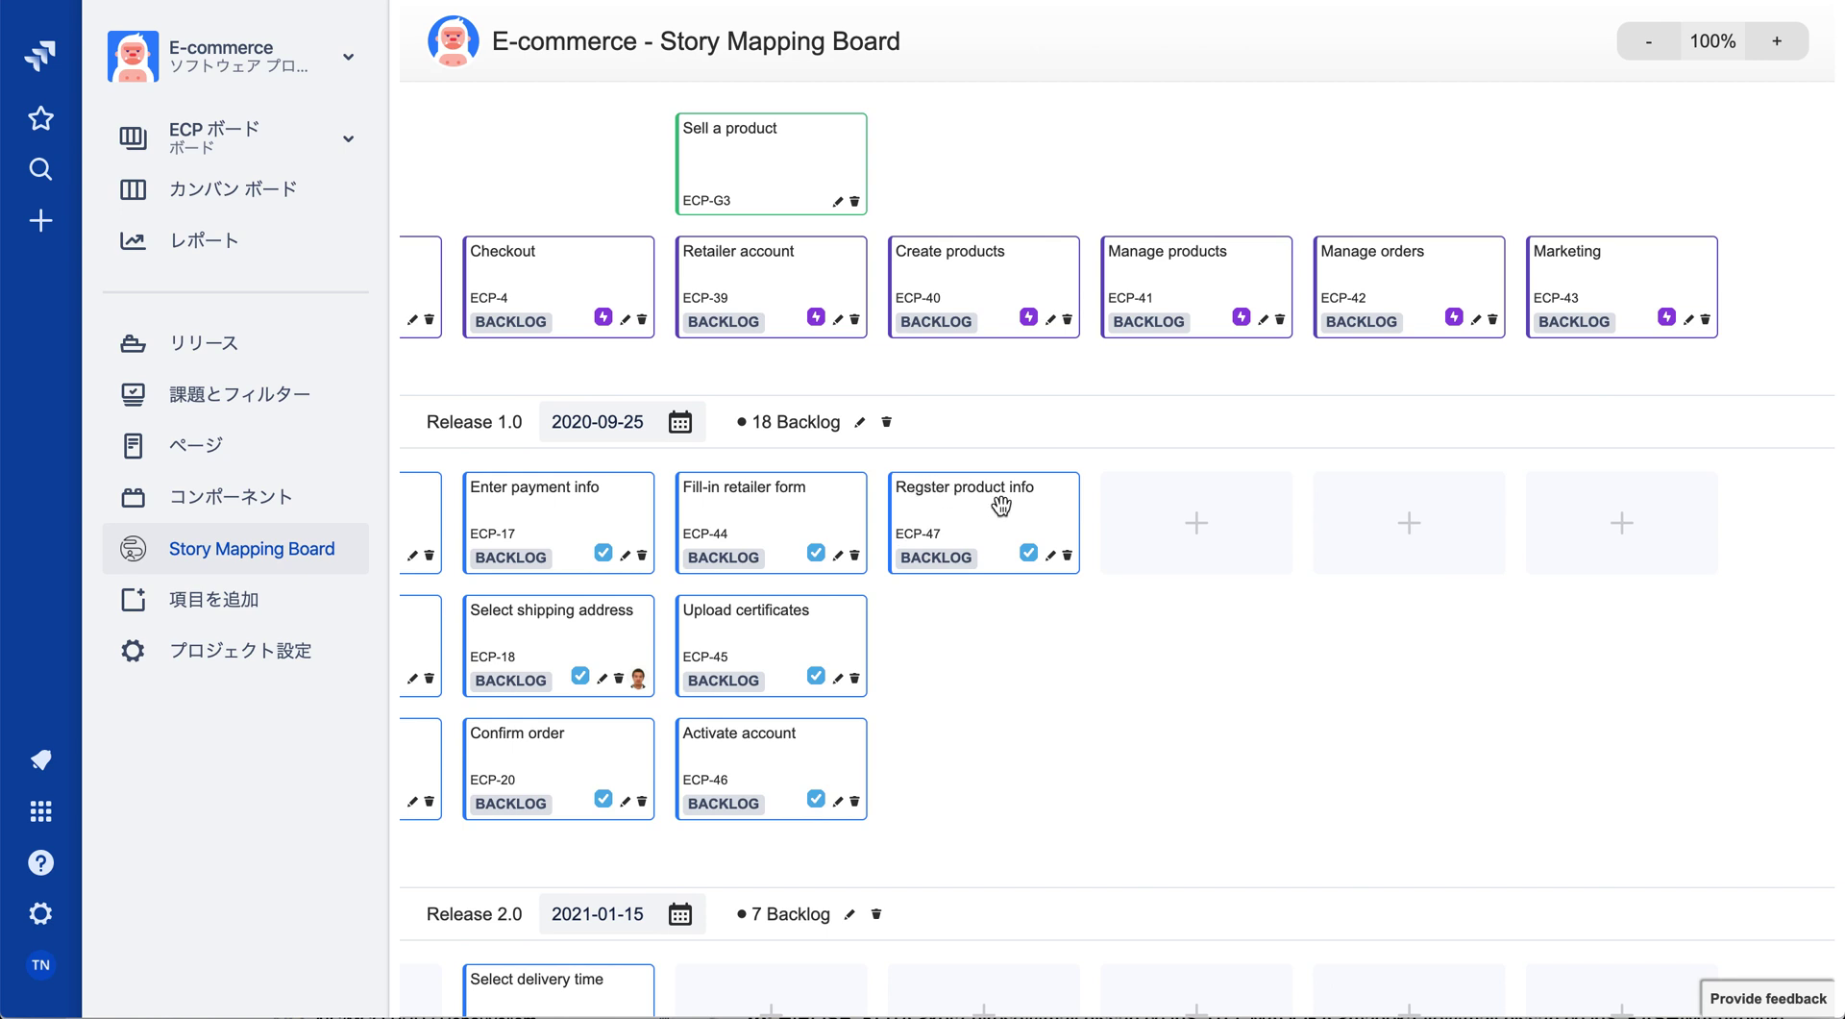
pyautogui.click(982, 636)
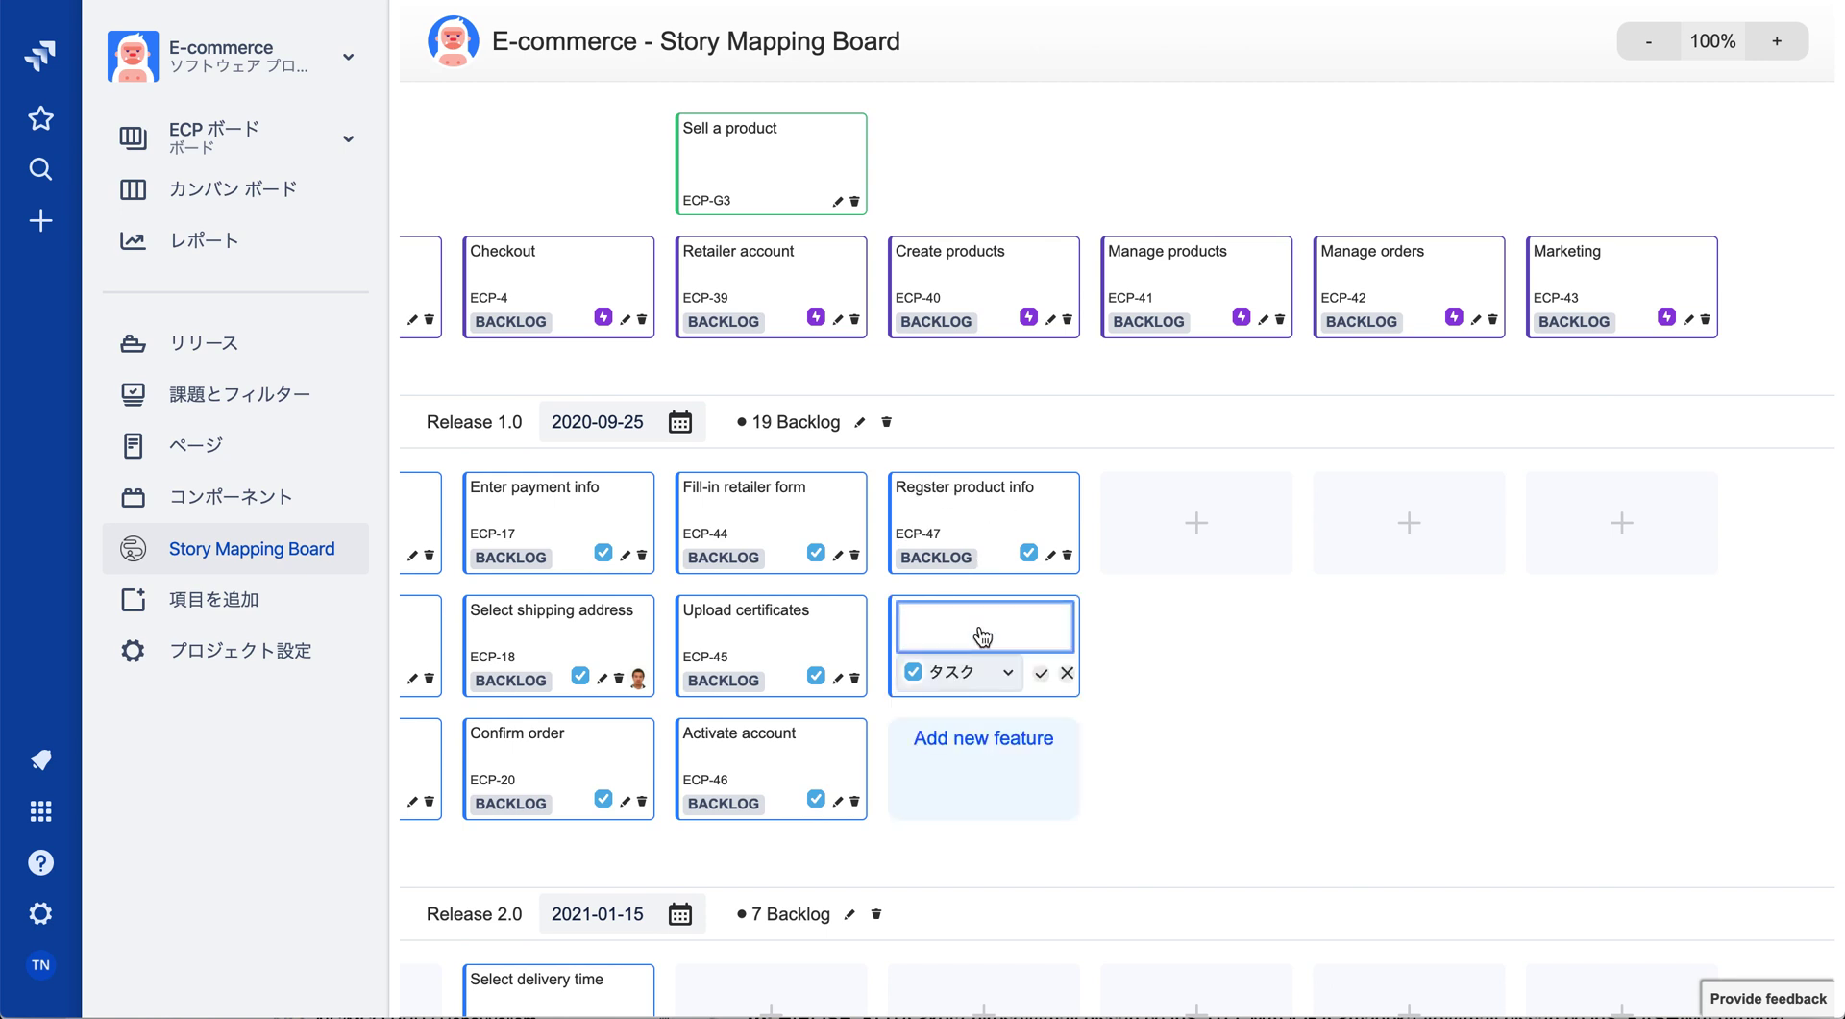
pyautogui.write('Product images')
pyautogui.press('Return')
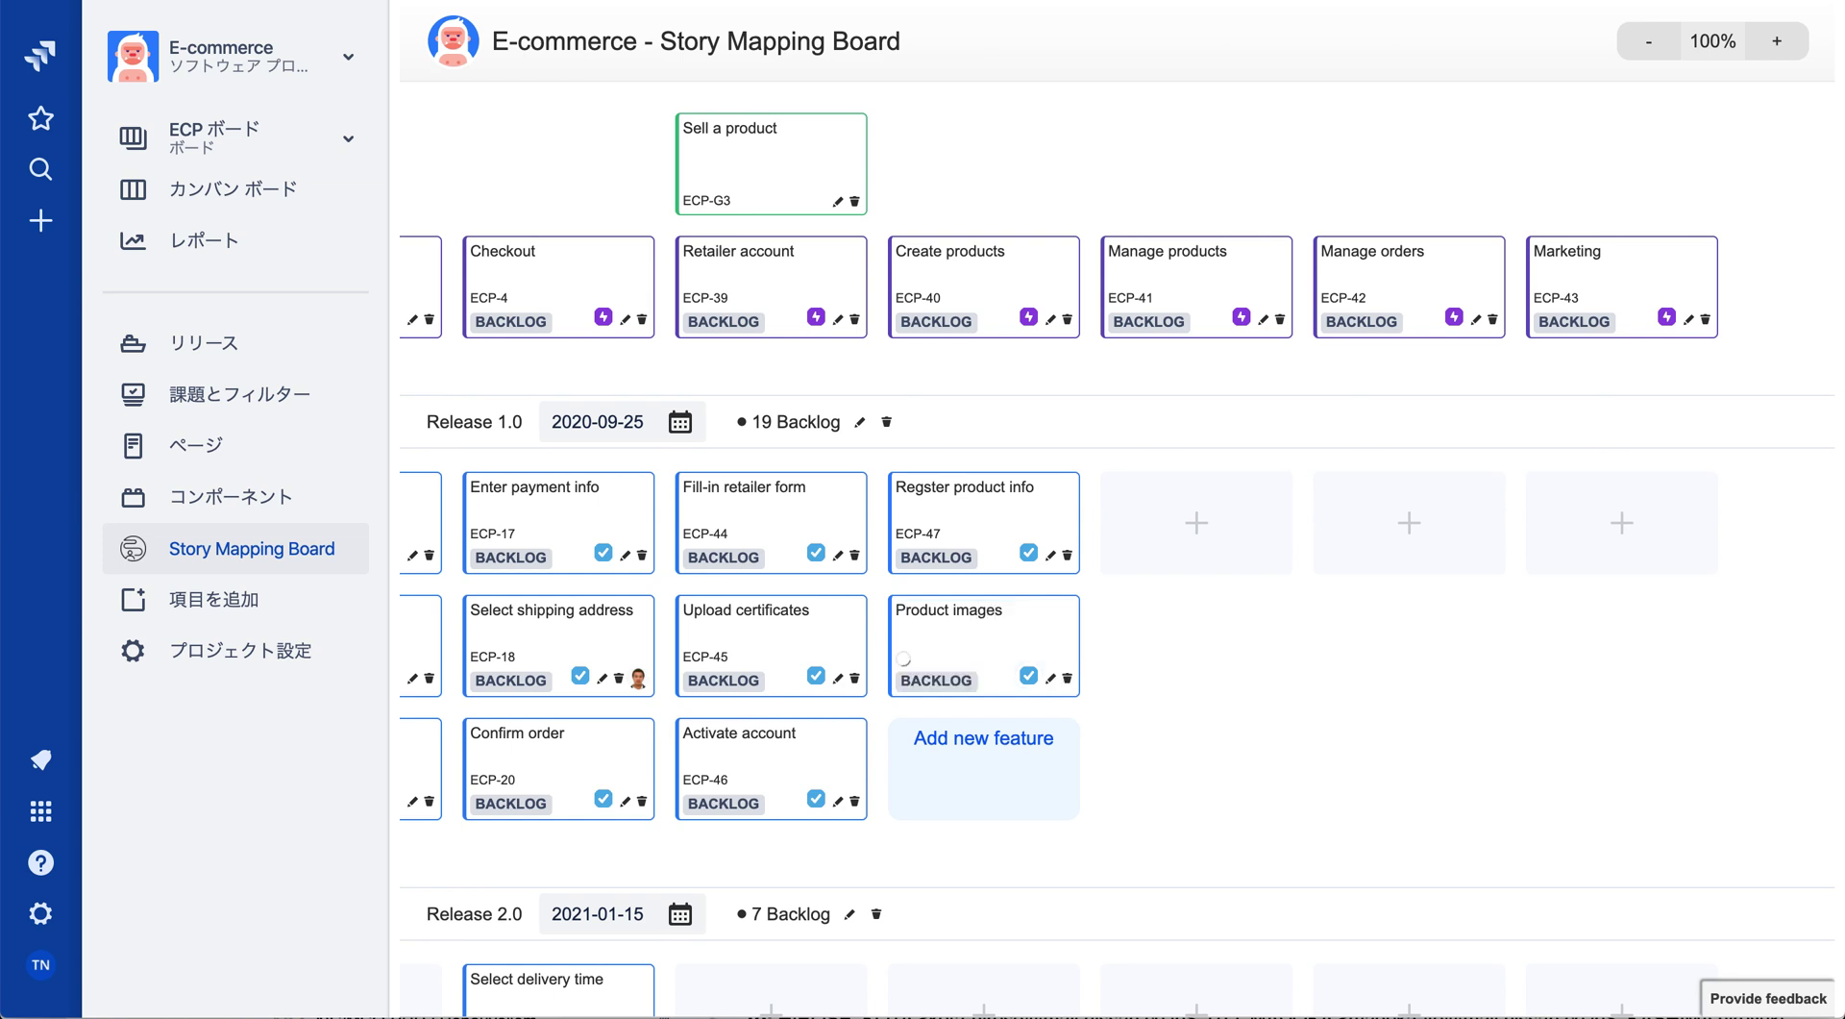
pyautogui.moveTo(1198, 274)
pyautogui.mouseDown()
pyautogui.moveTo(940, 276)
pyautogui.moveTo(1185, 268)
pyautogui.mouseUp()
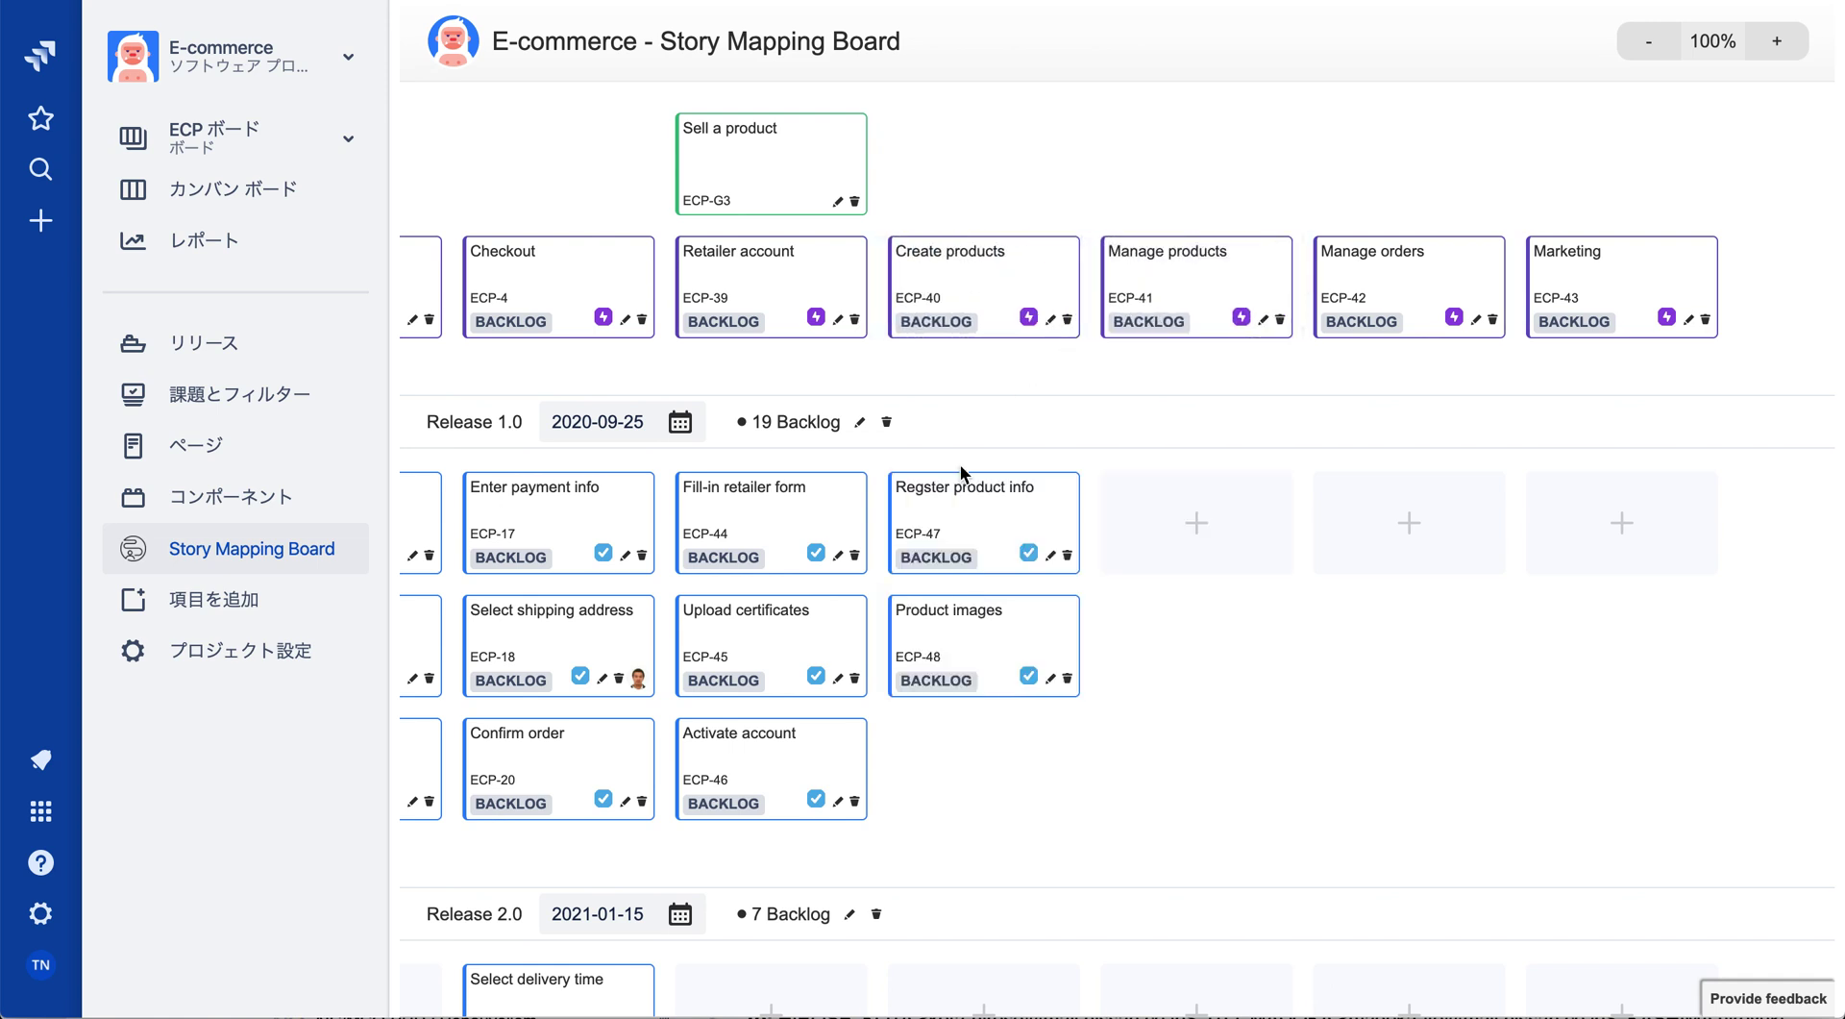
# Move the "Buy a product" goal after "Sell a product", and restore the original goal order.
pyautogui.hscroll(-10, 960, 464)
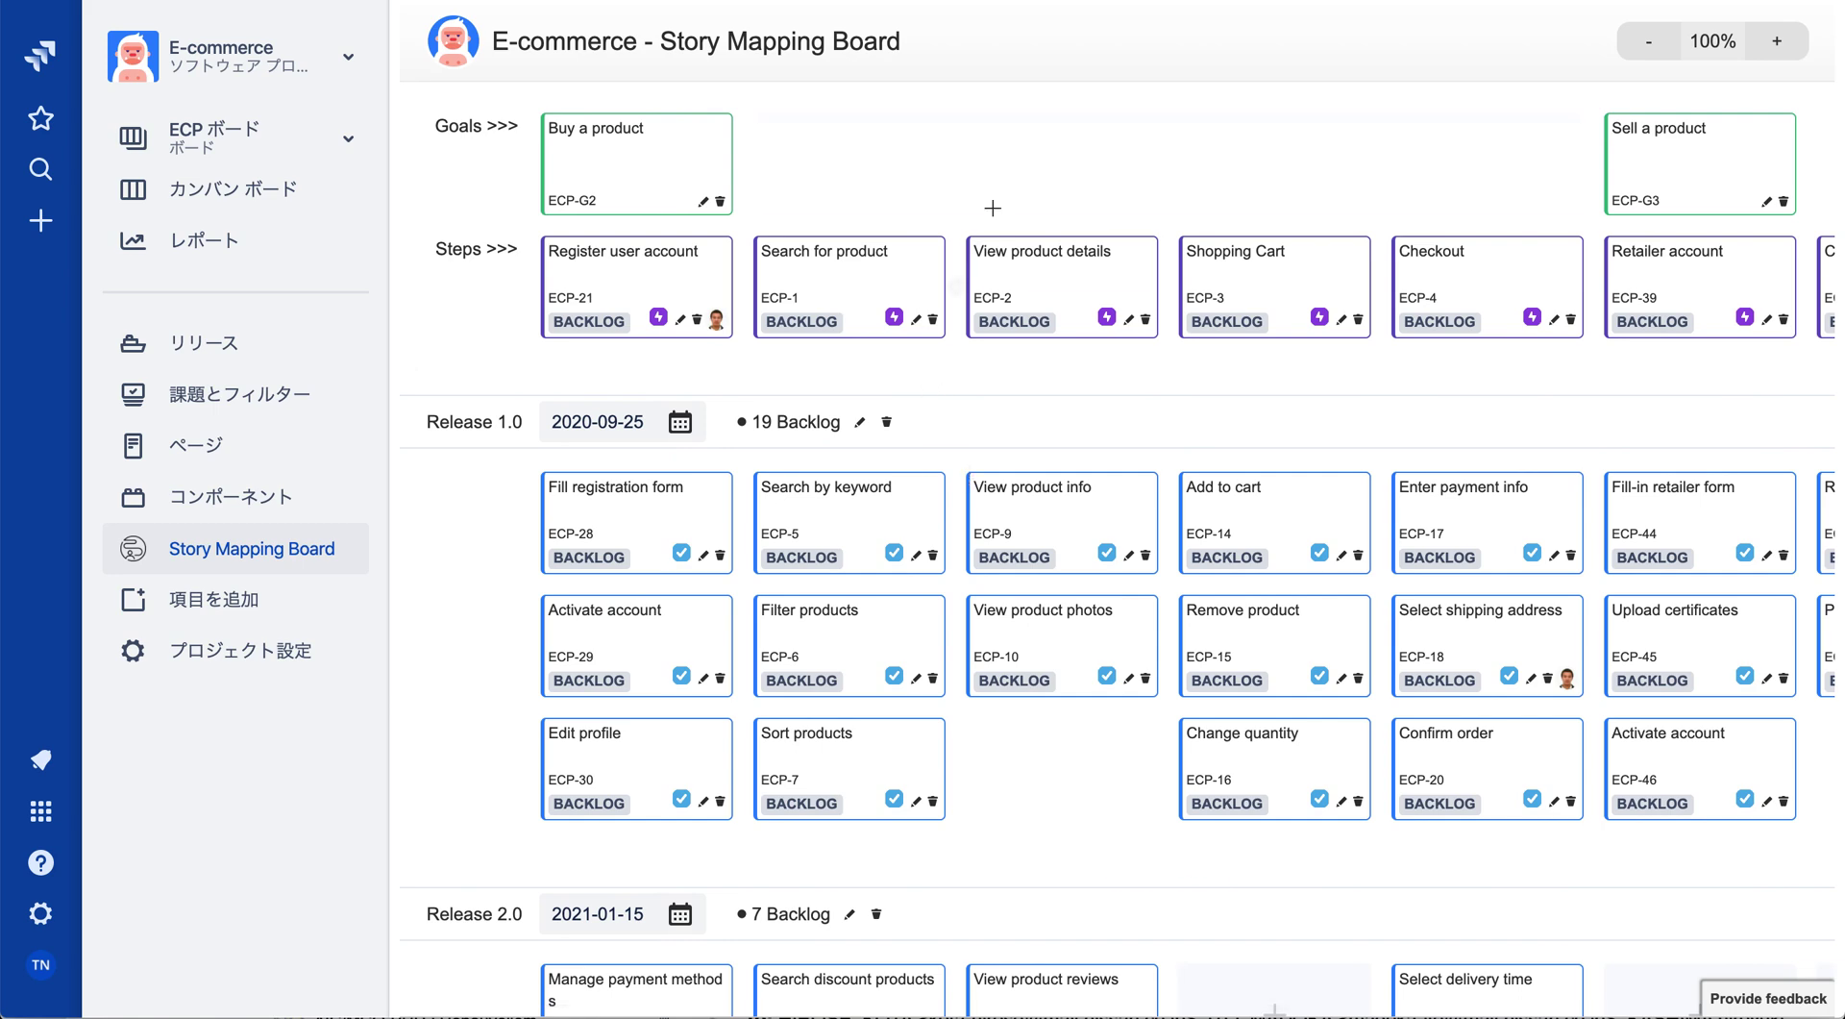
pyautogui.moveTo(646, 161); pyautogui.dragTo(1384, 165)
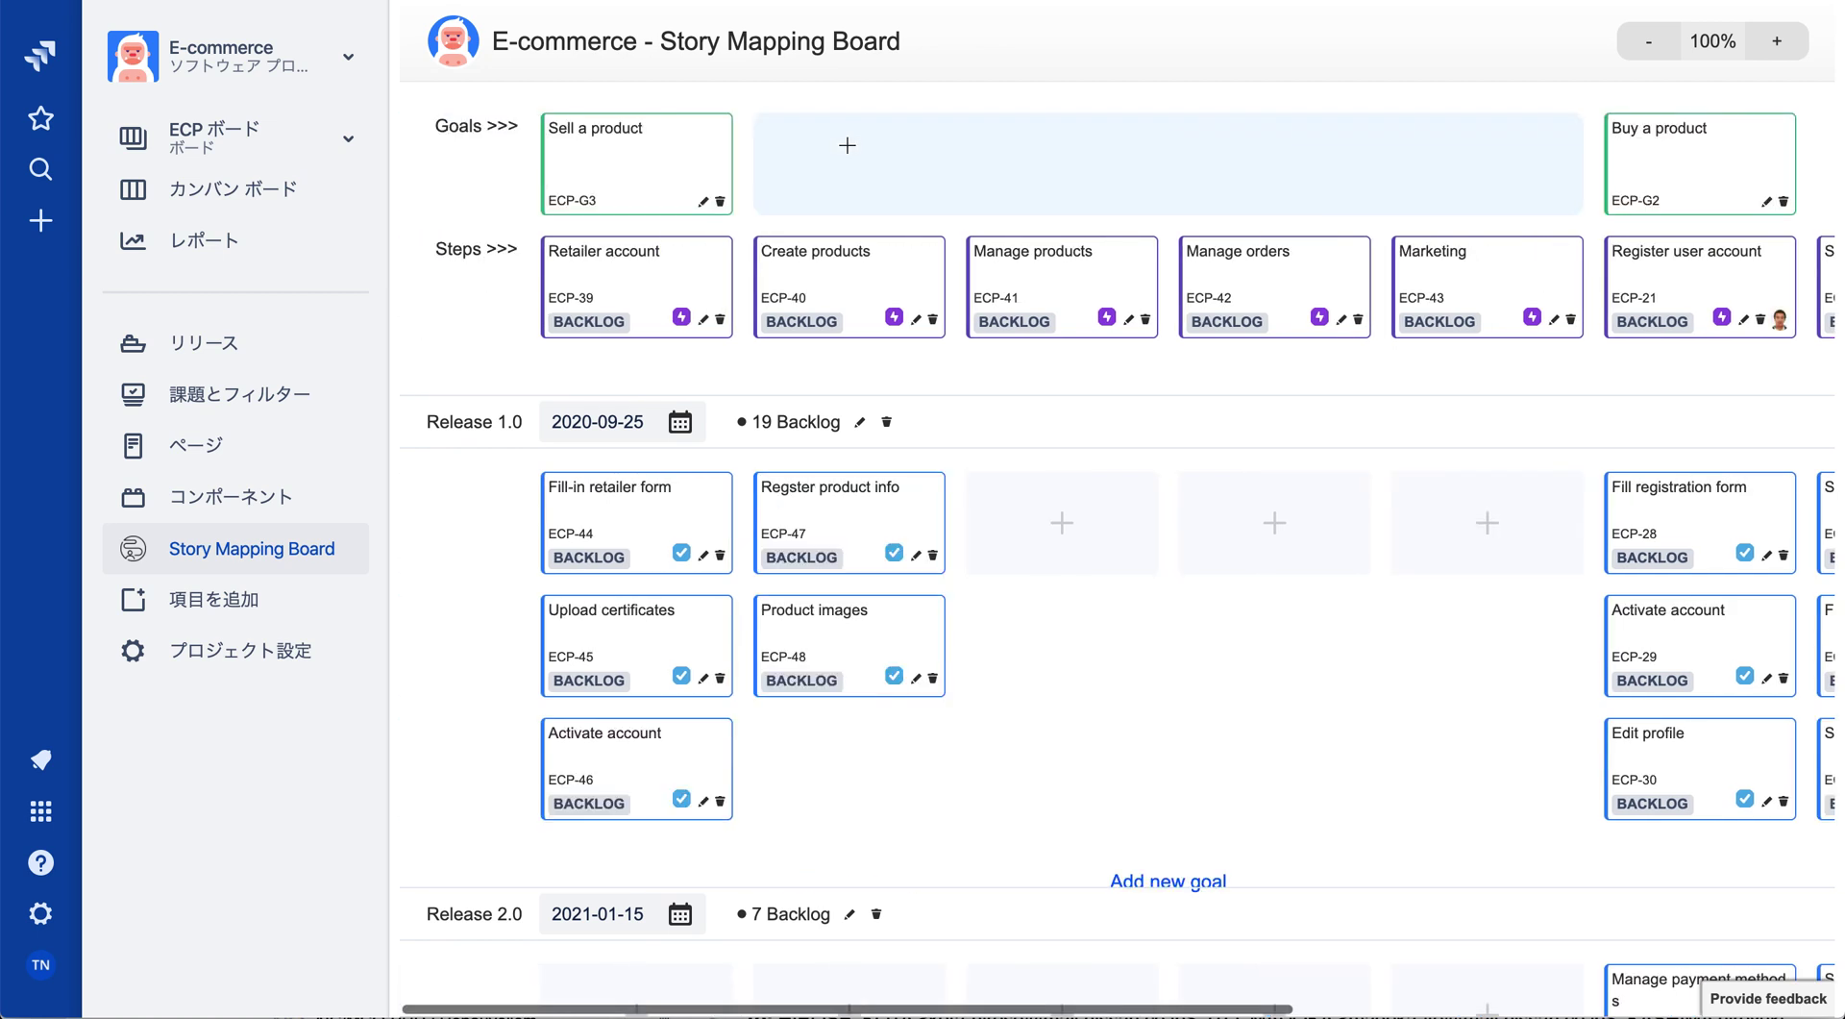
pyautogui.moveTo(612, 168); pyautogui.dragTo(1286, 173)
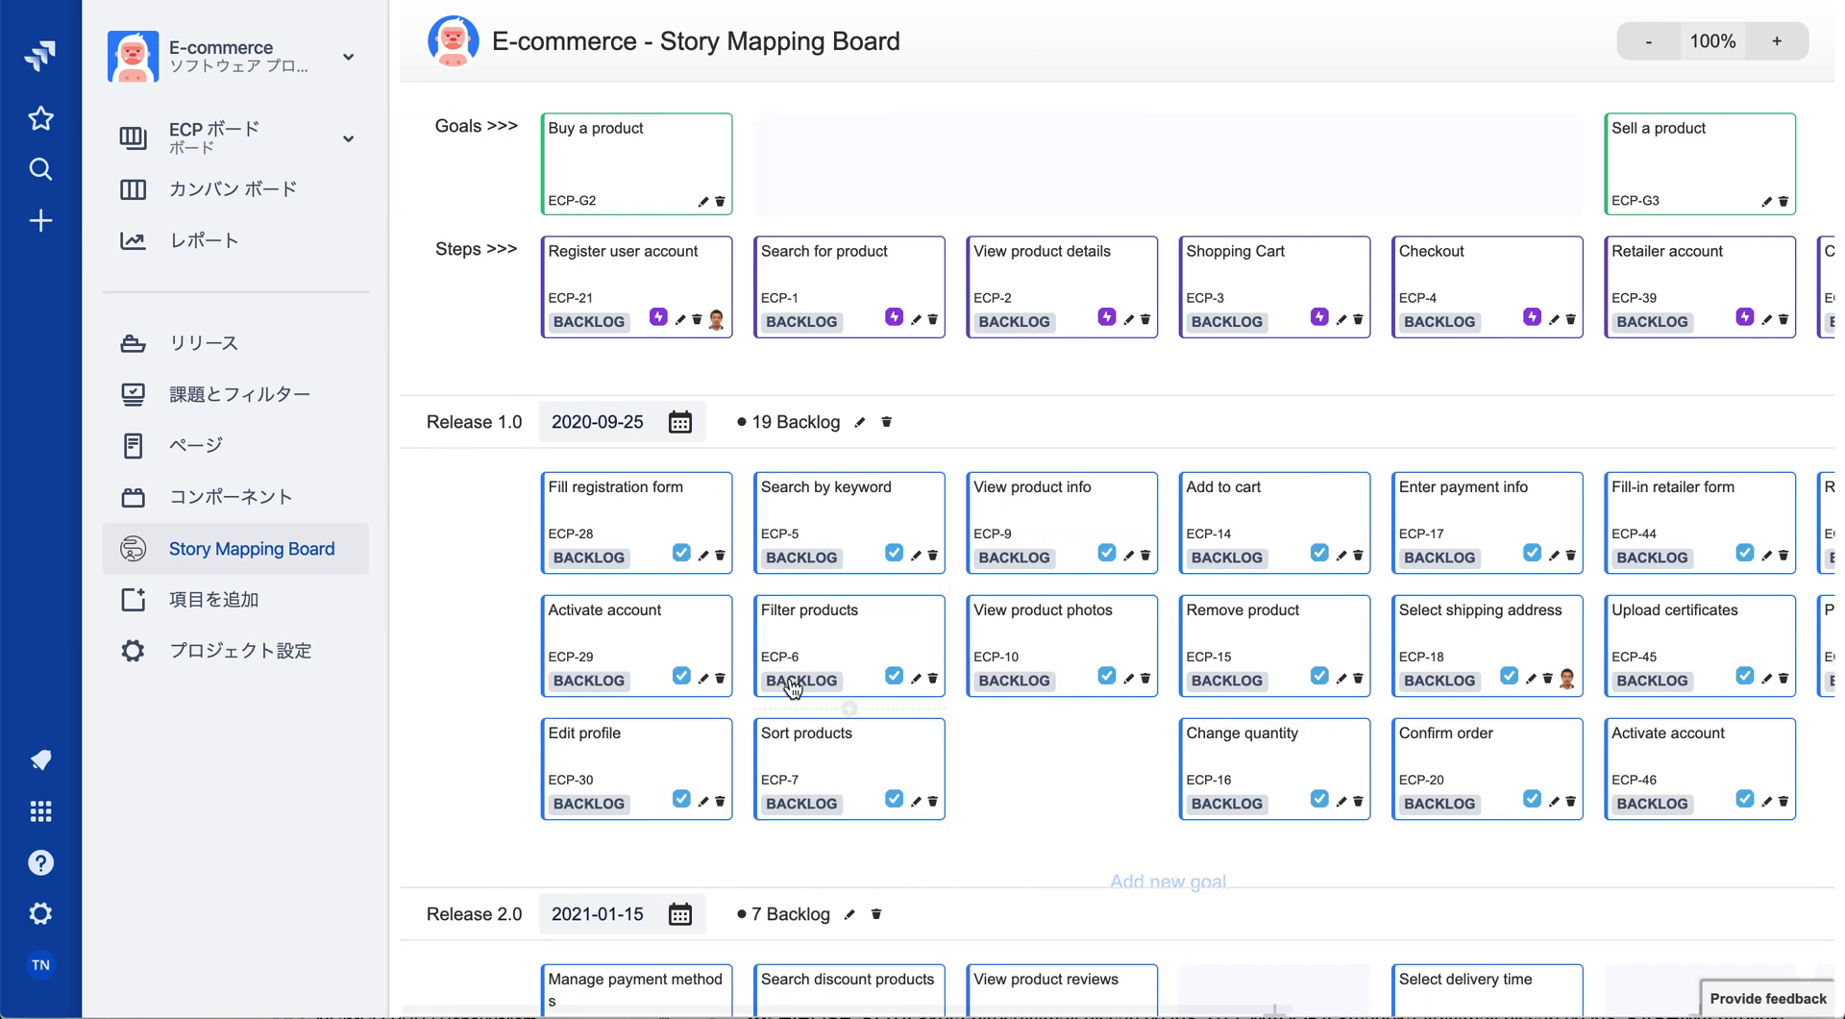
# Move the "View product reviews" card from Release 2.0 into Release 1.0, below "View product photos".
pyautogui.scroll(-5, 1048, 625)
pyautogui.moveTo(1060, 598); pyautogui.dragTo(1054, 355)
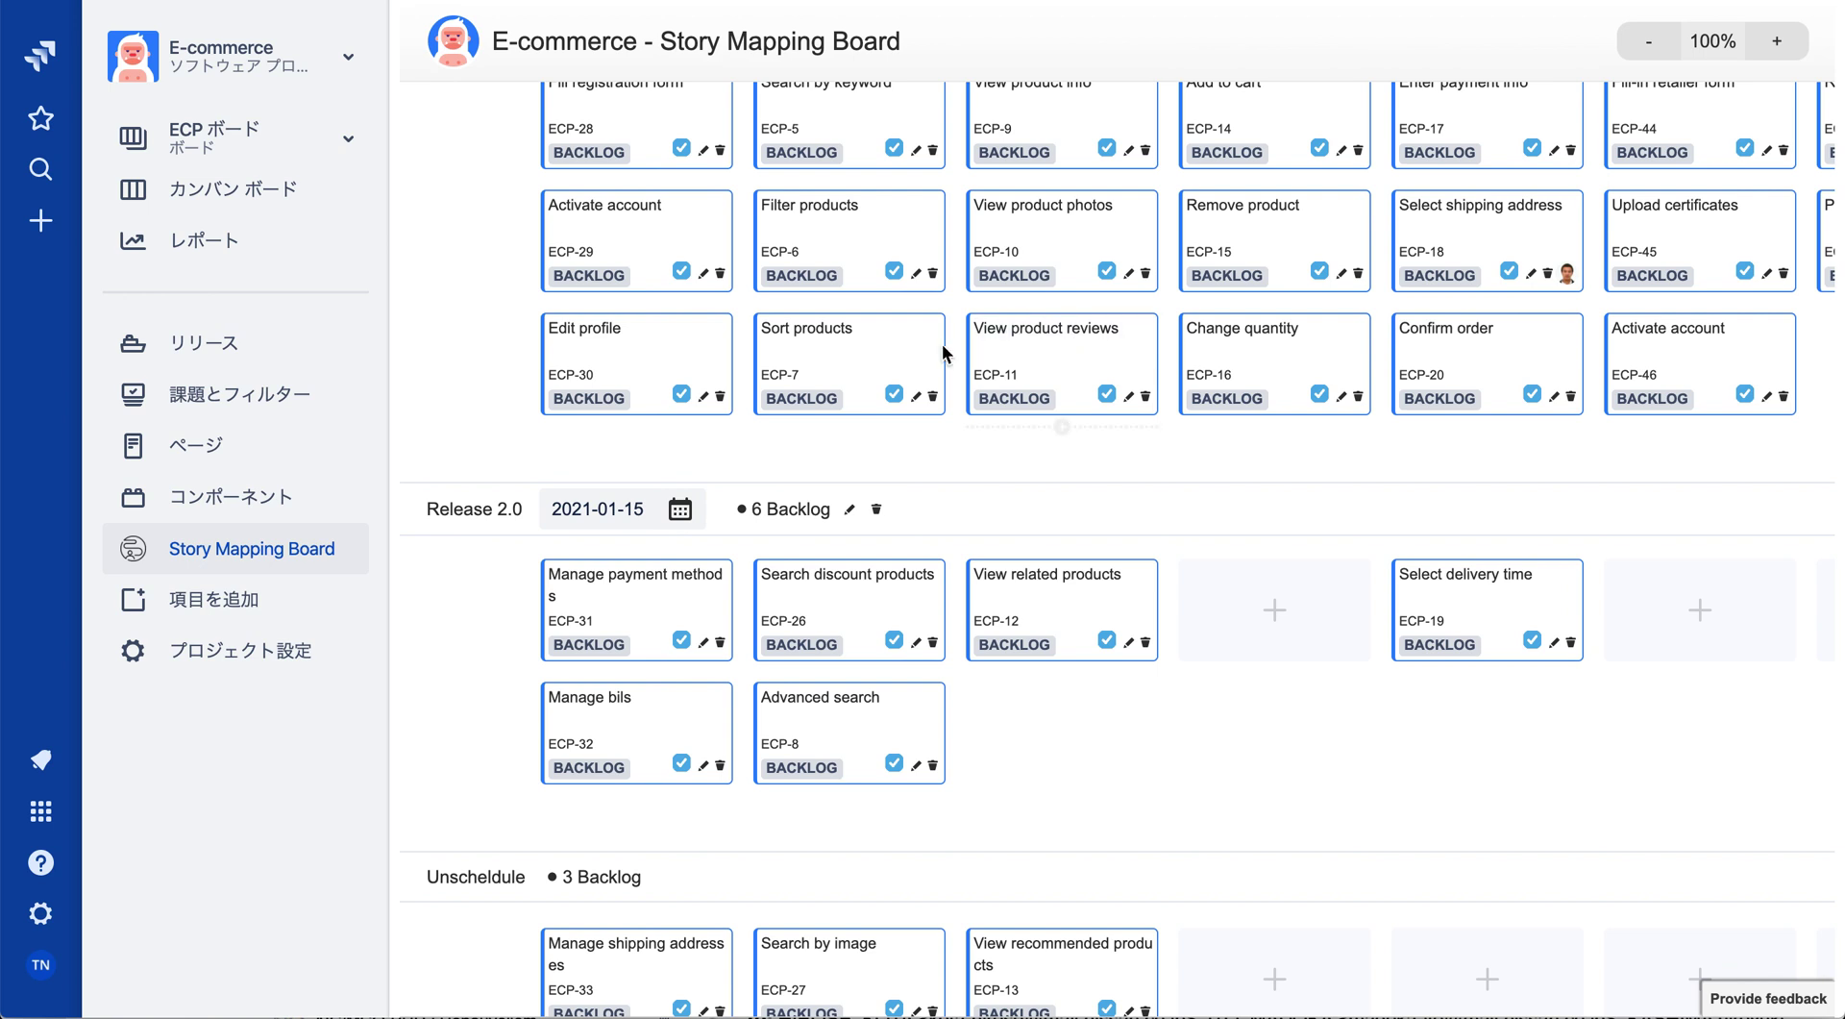
pyautogui.moveTo(845, 350); pyautogui.dragTo(875, 374)
pyautogui.scroll(-1, 856, 577)
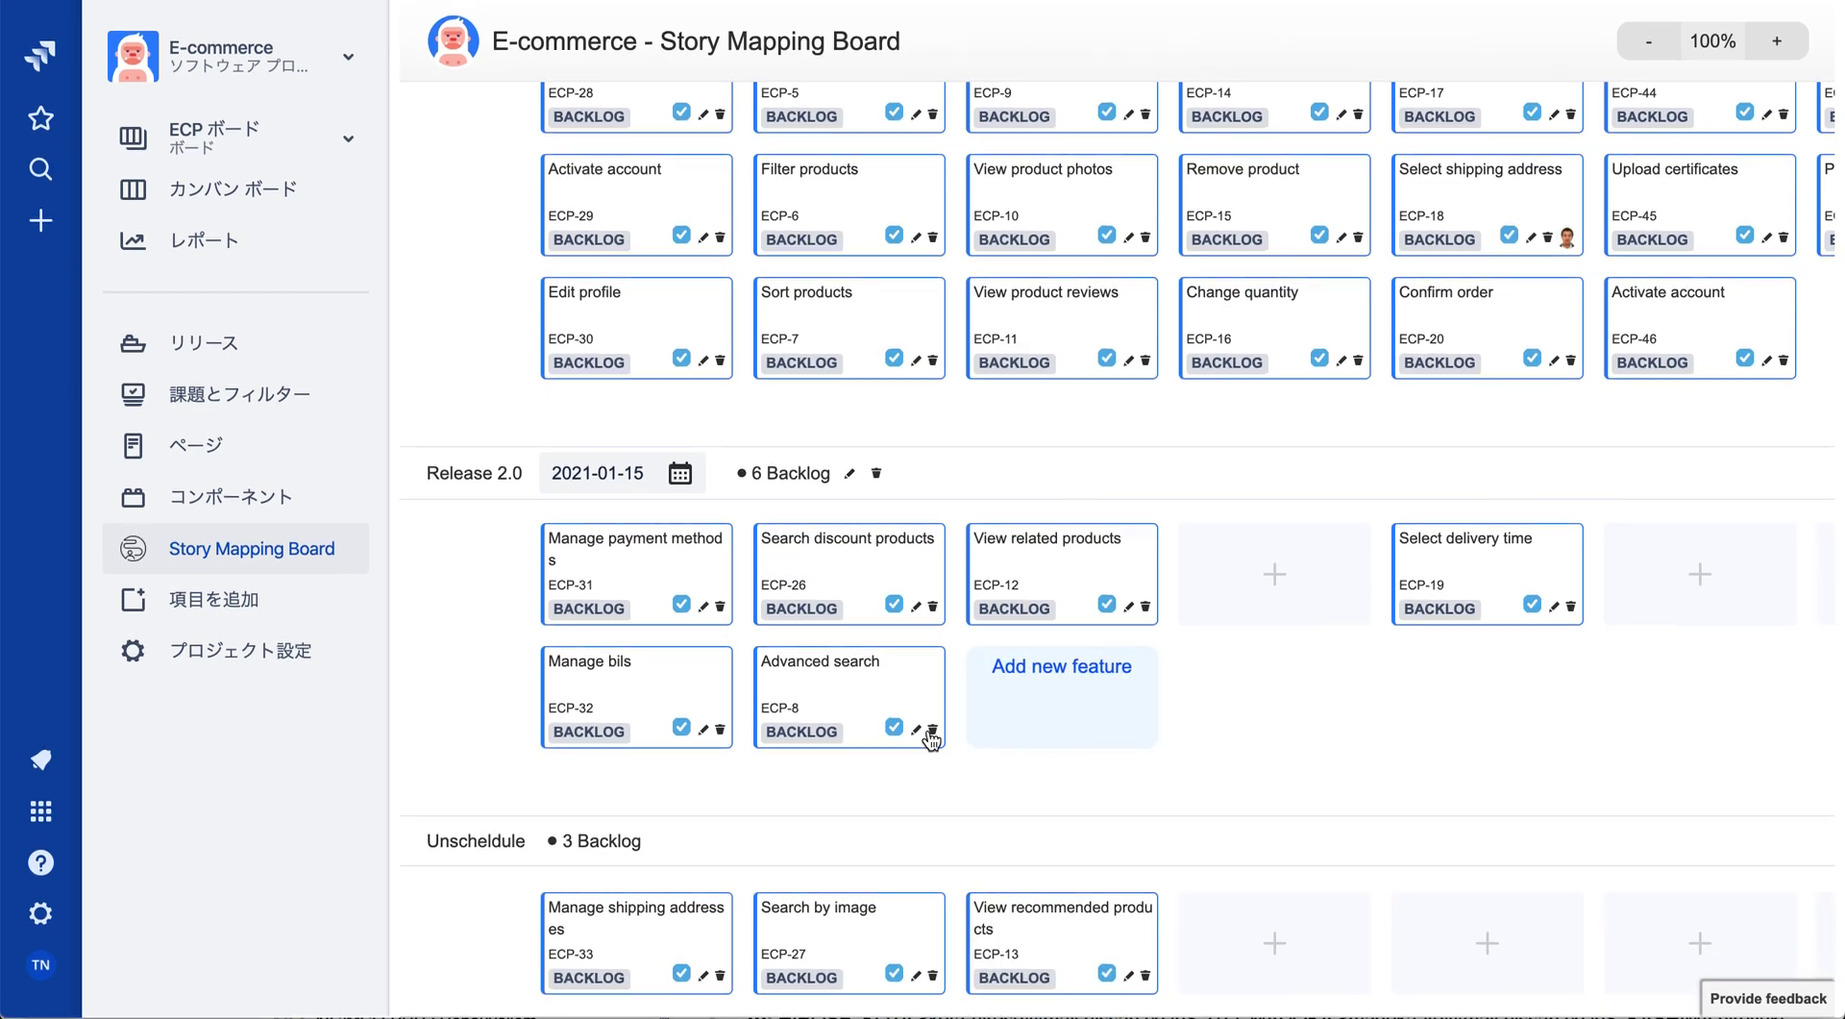
# Reorder the releases so that Release 2.0 sits above Release 1.0.
pyautogui.scroll(5, 985, 462)
pyautogui.scroll(-2, 1075, 586)
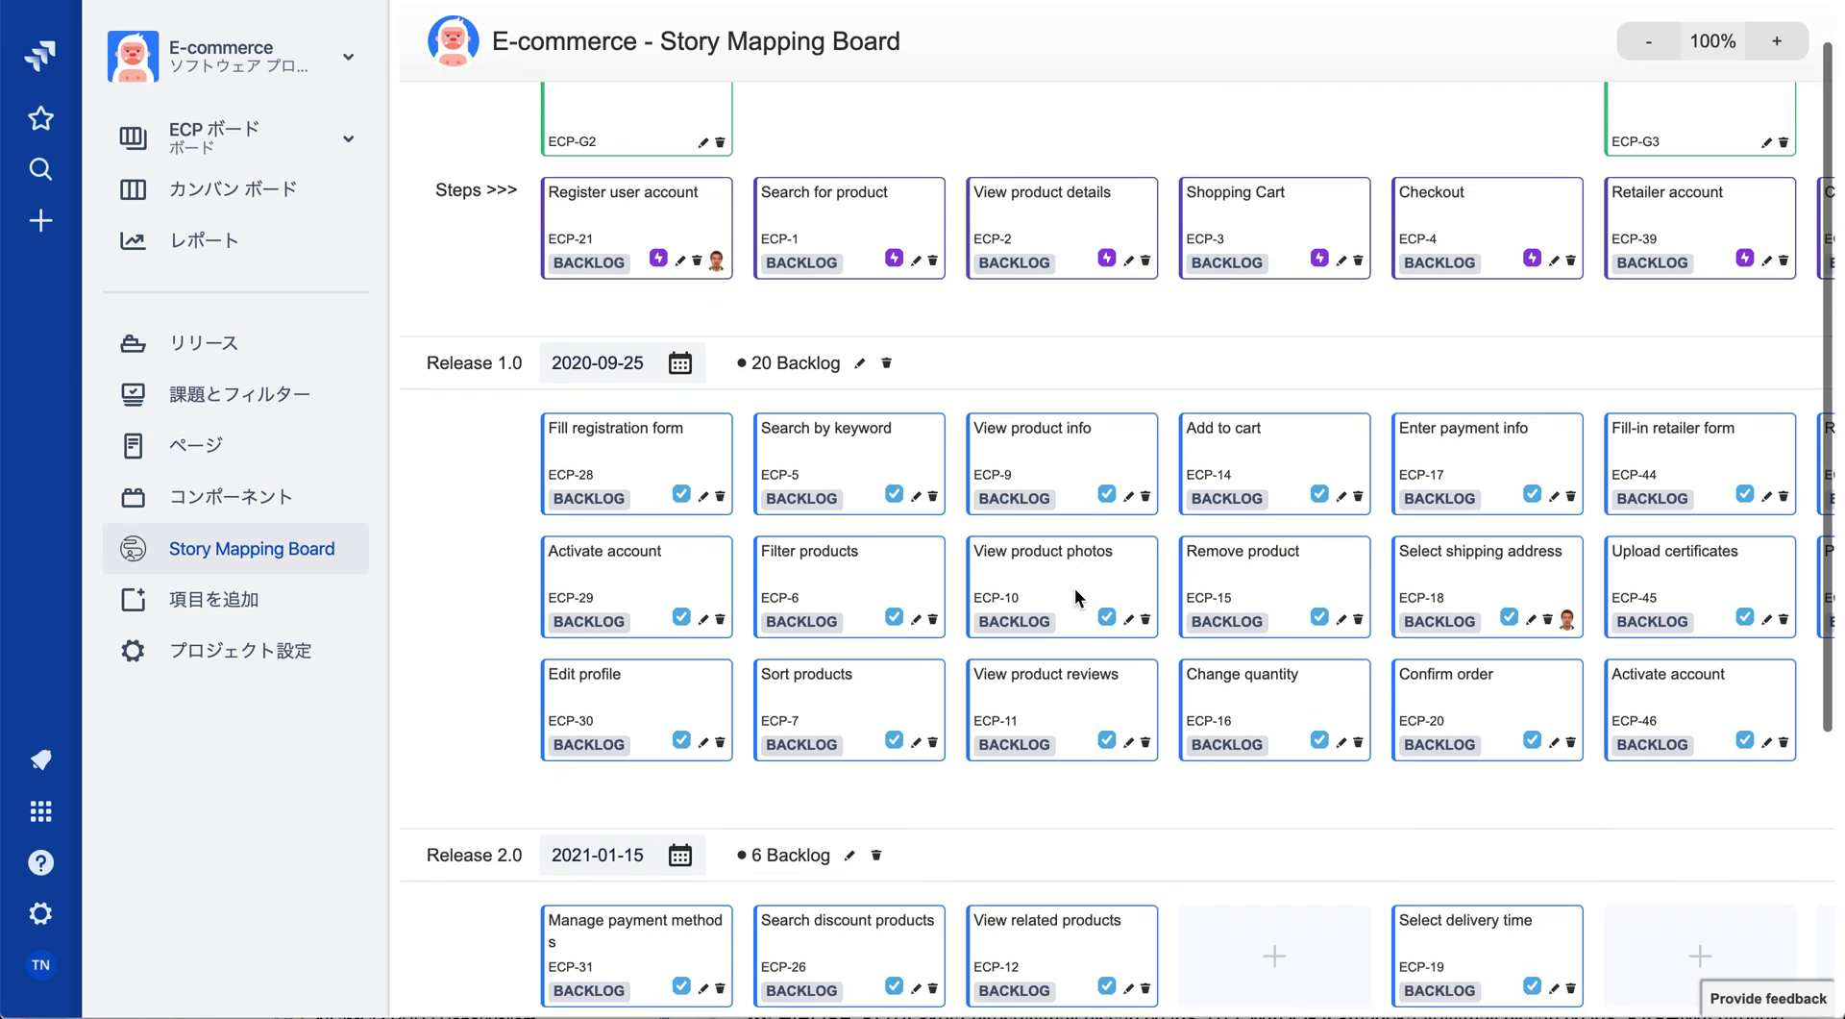
pyautogui.moveTo(1026, 830); pyautogui.dragTo(1000, 326)
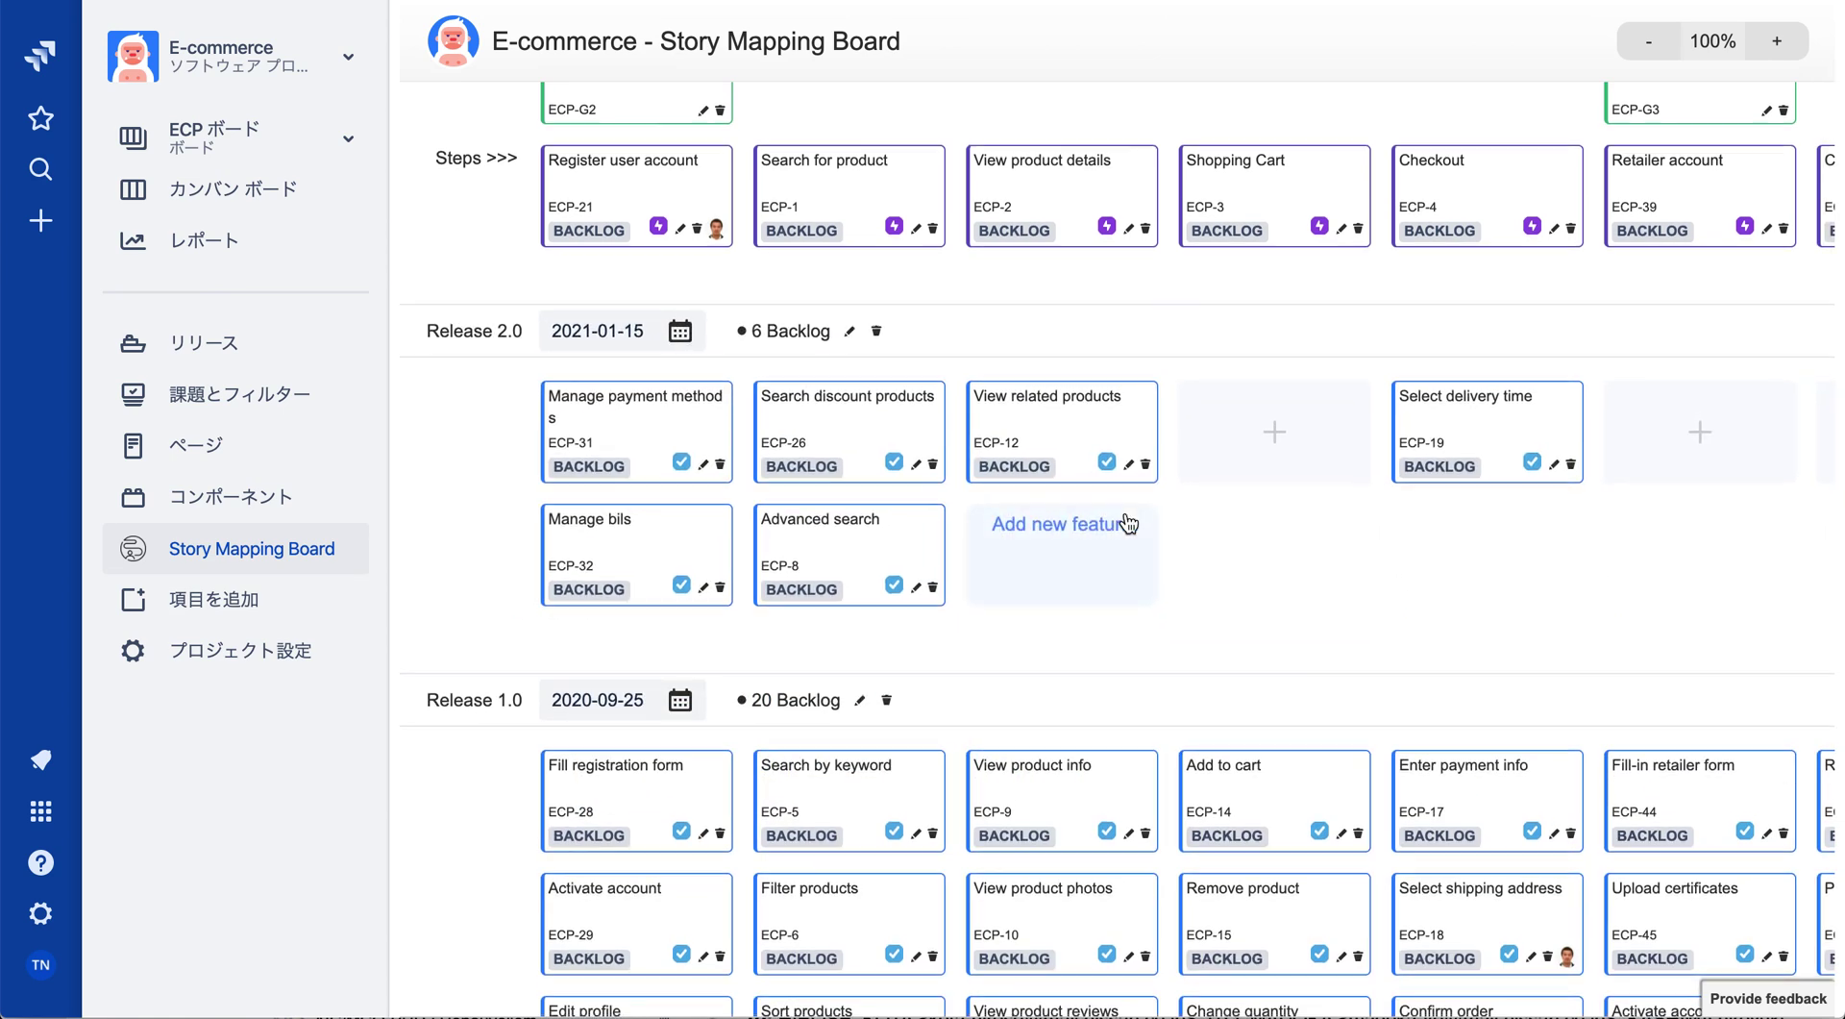
pyautogui.scroll(-3, 1115, 519)
pyautogui.scroll(4, 1105, 500)
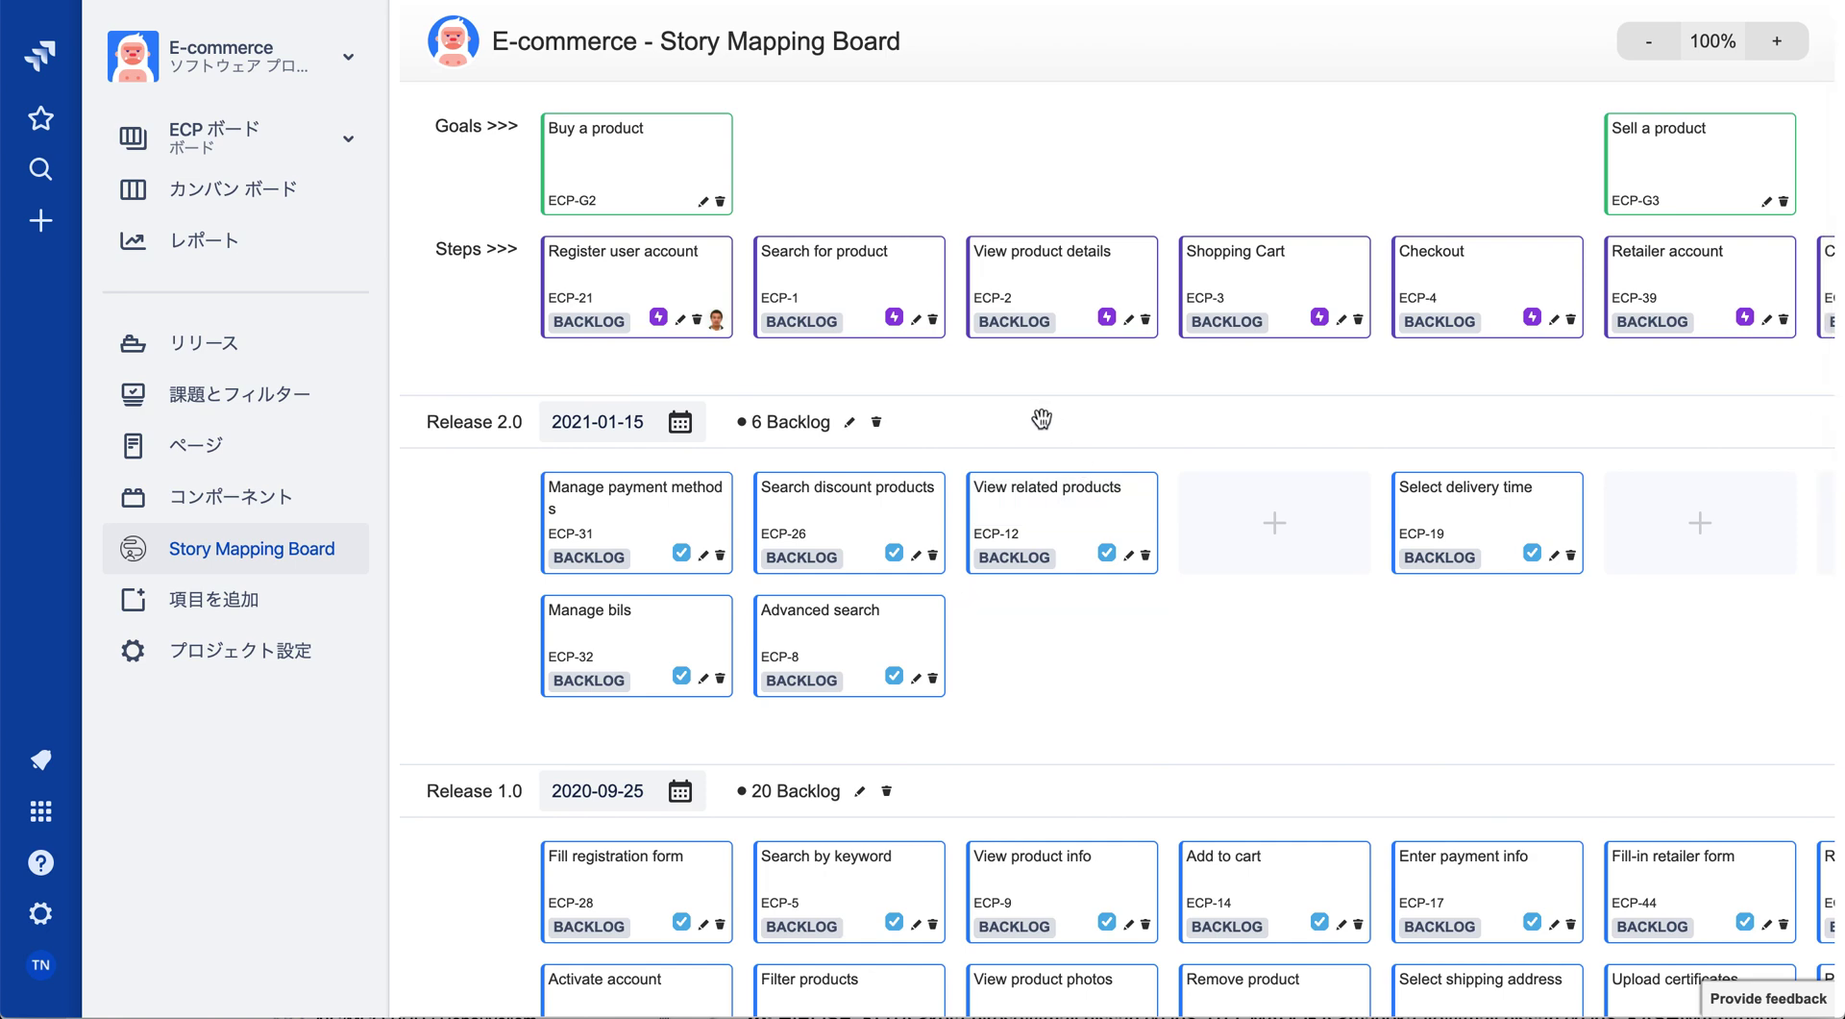
# Try to move Release 2.0 back below Release 1.0.
pyautogui.moveTo(1046, 420); pyautogui.dragTo(1066, 730)
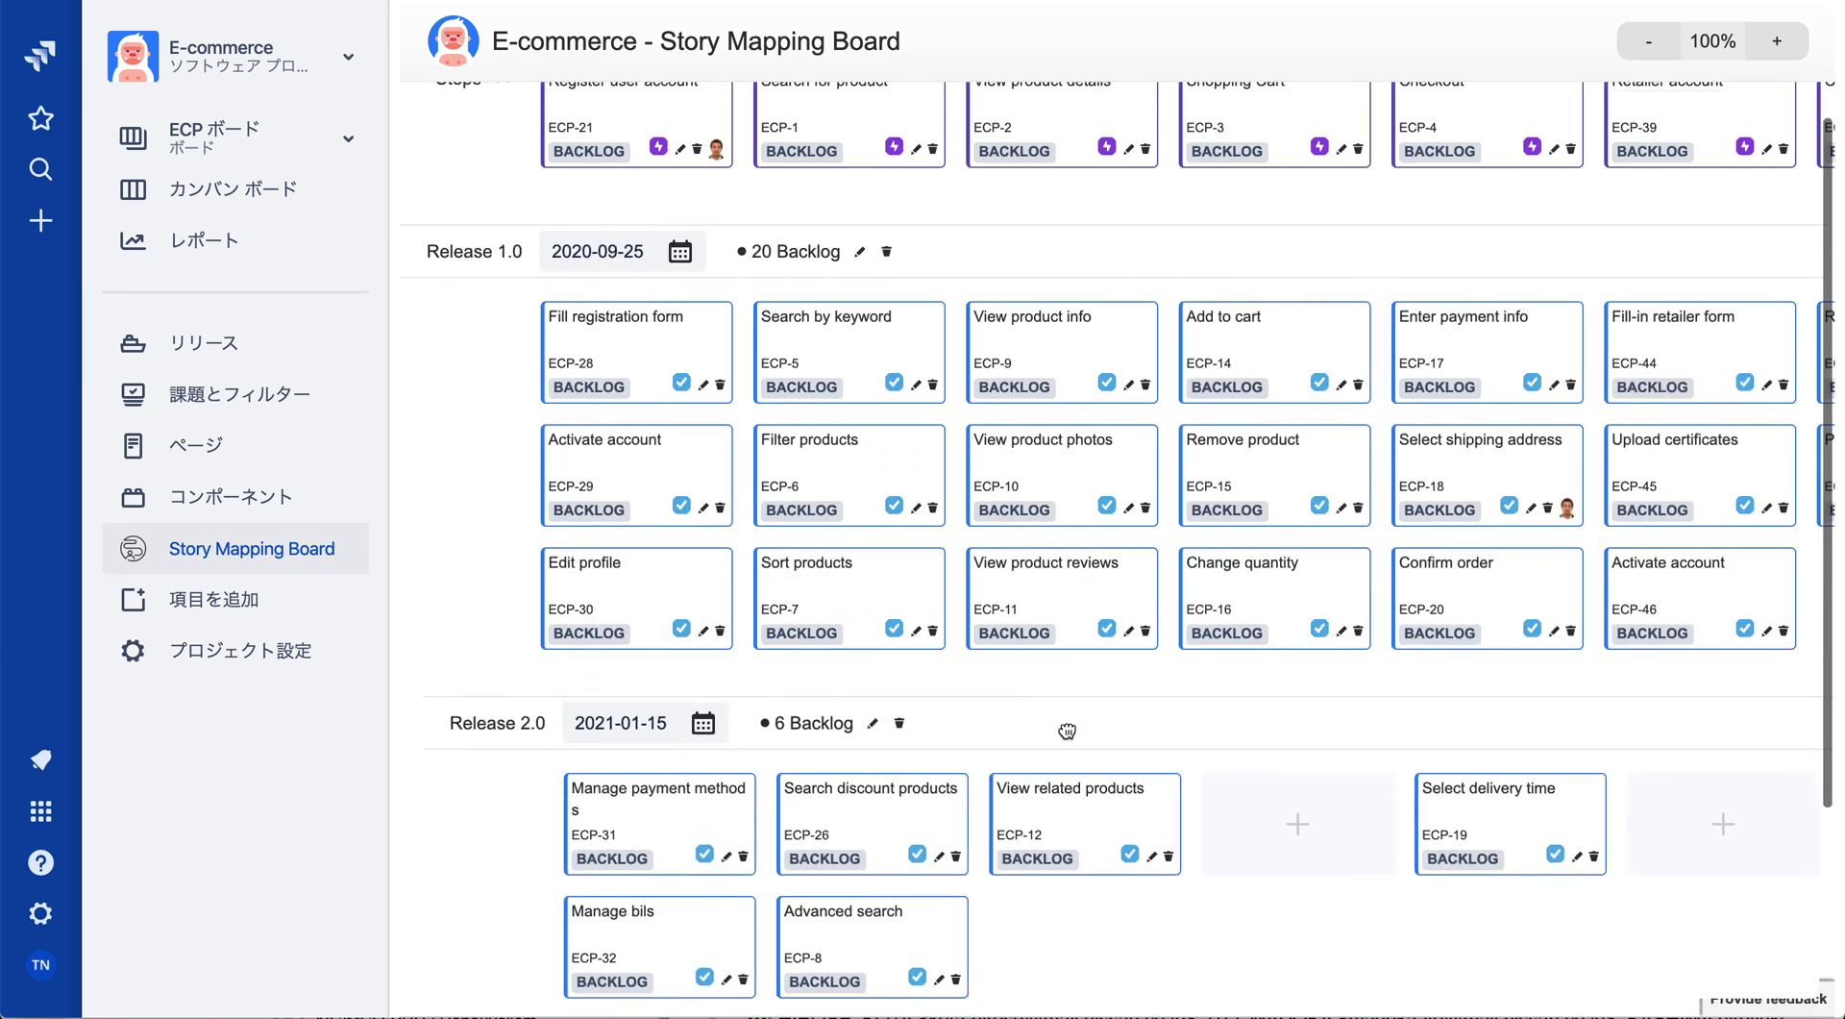
pyautogui.scroll(-3, 1067, 701)
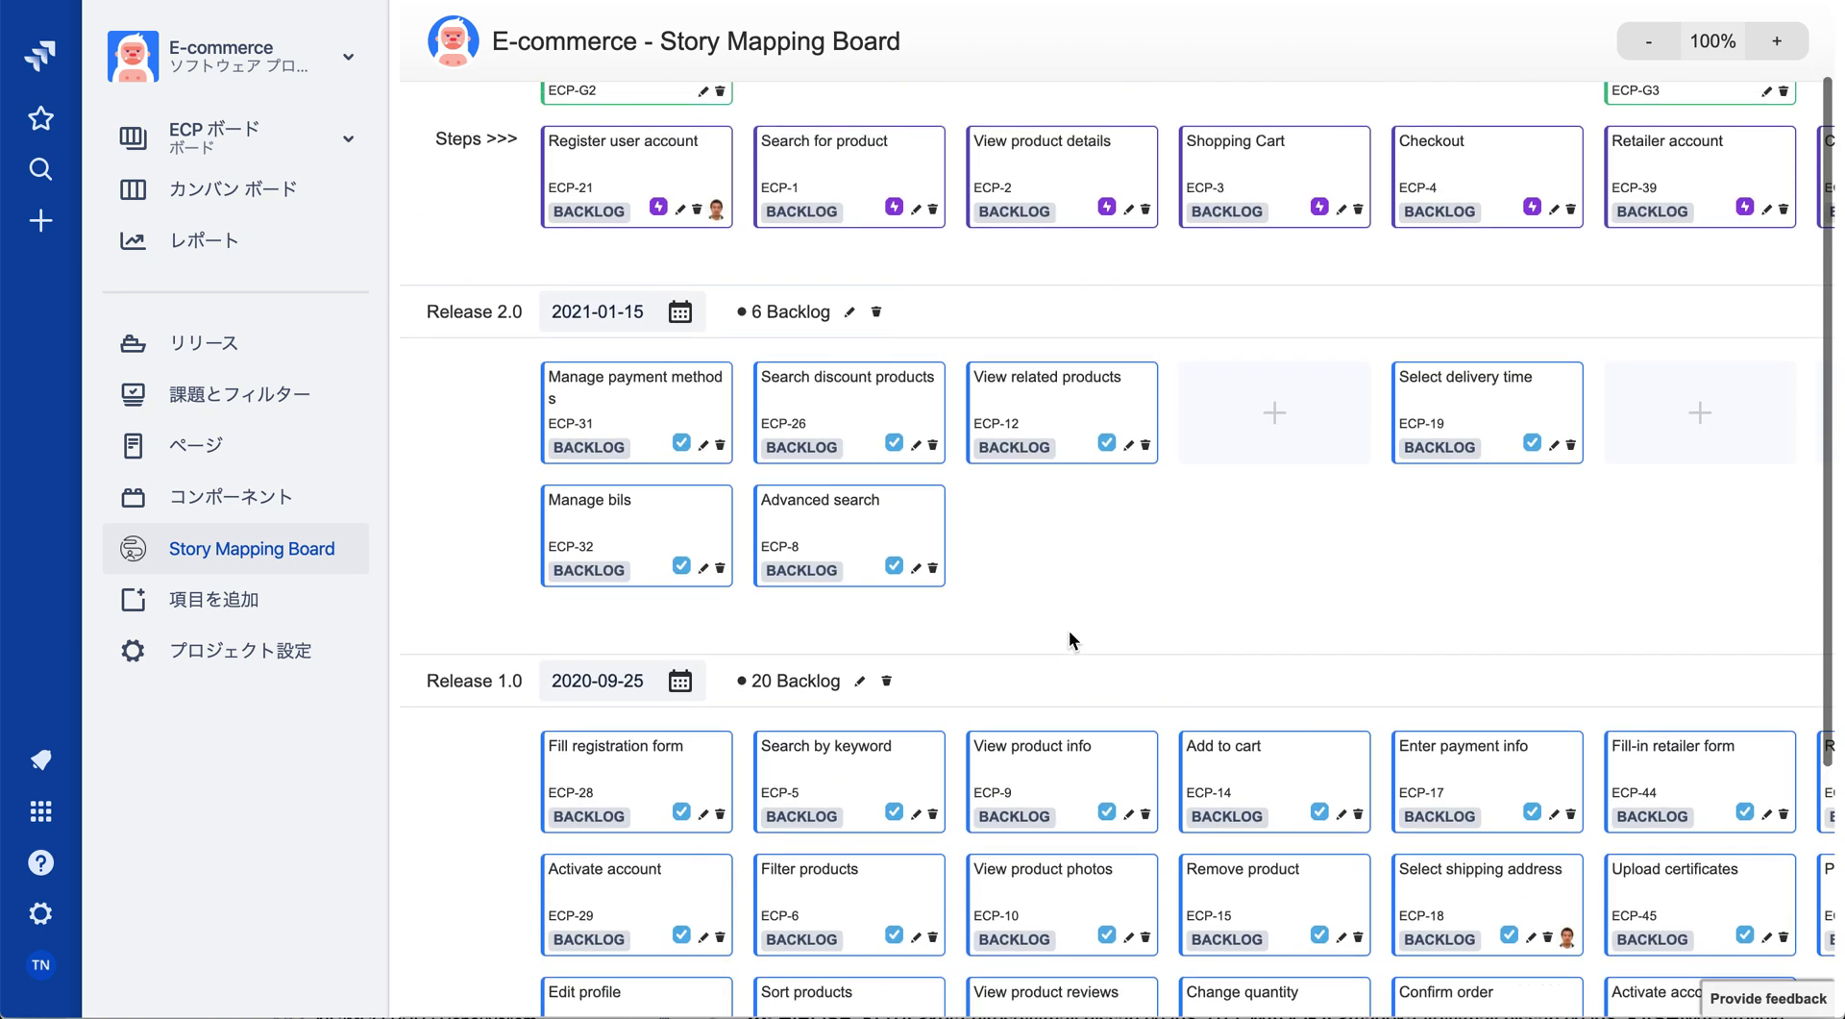
# Rename Release 2.0 as "Release 2.1" directly on the story map.
pyautogui.click(451, 353)
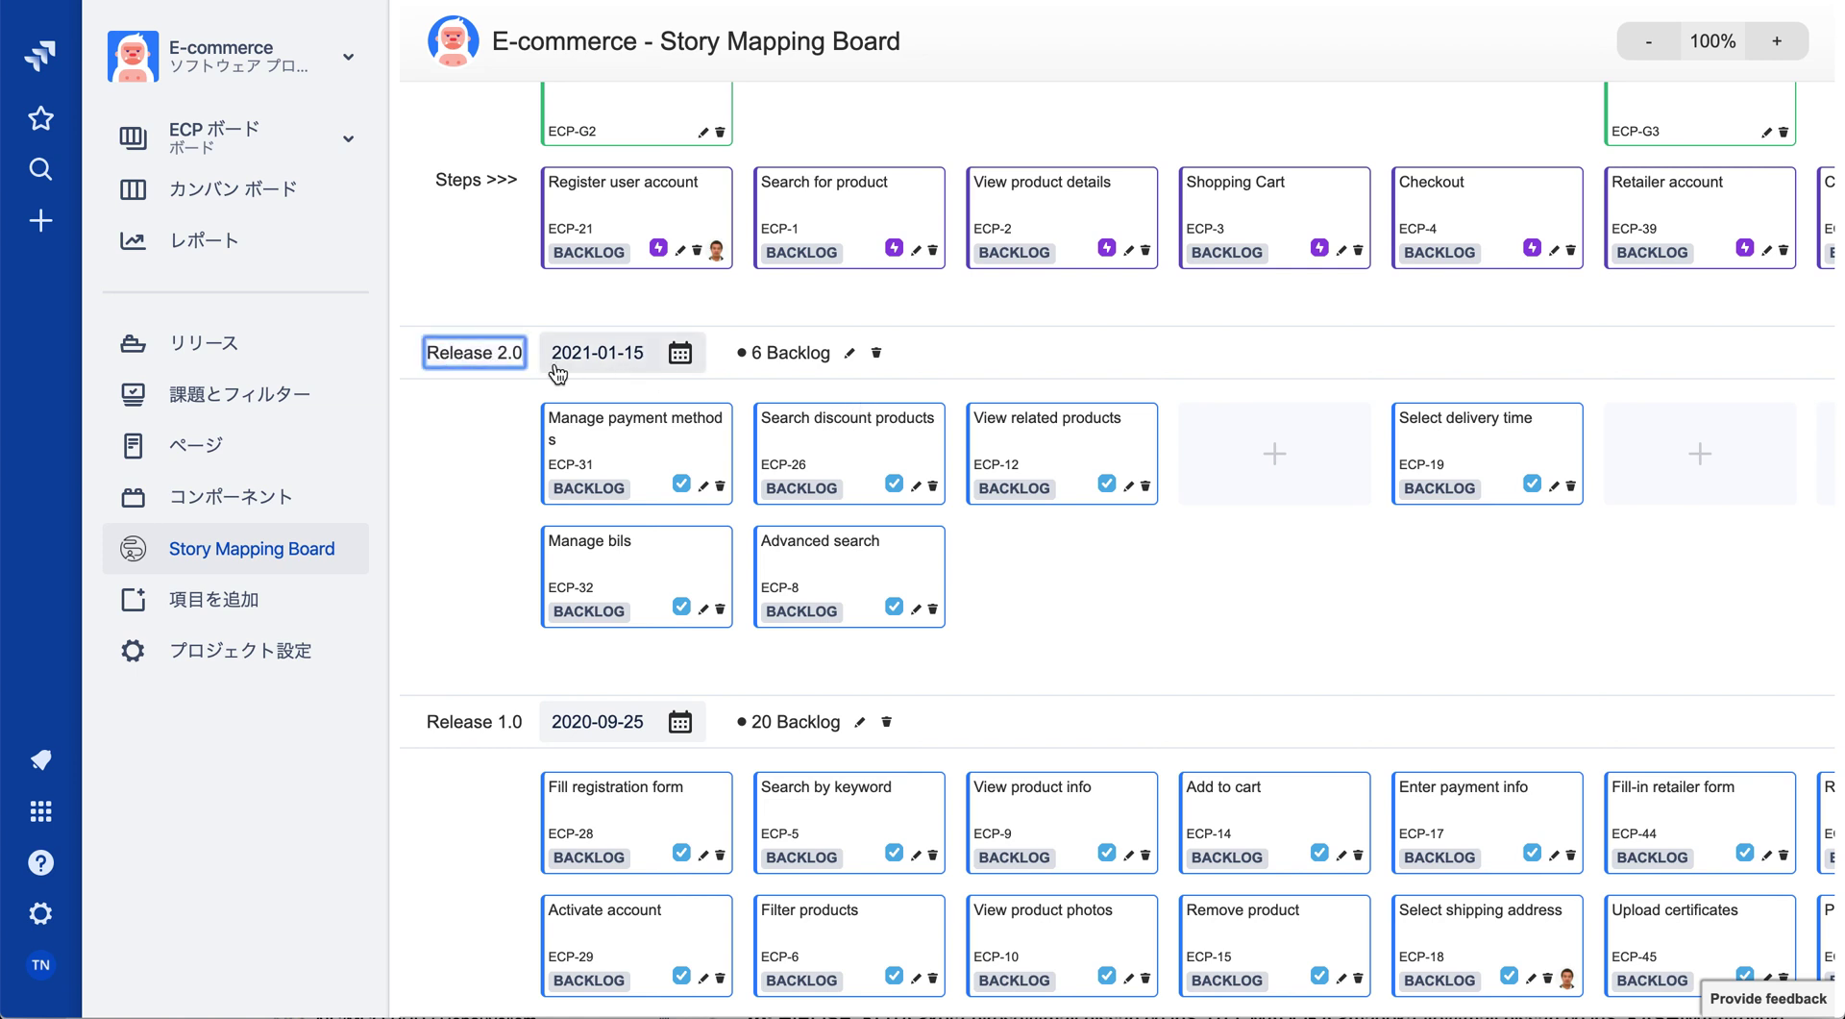
pyautogui.press('BackSpace')
pyautogui.press('BackSpace')
pyautogui.press('BackSpace')
pyautogui.press('BackSpace')
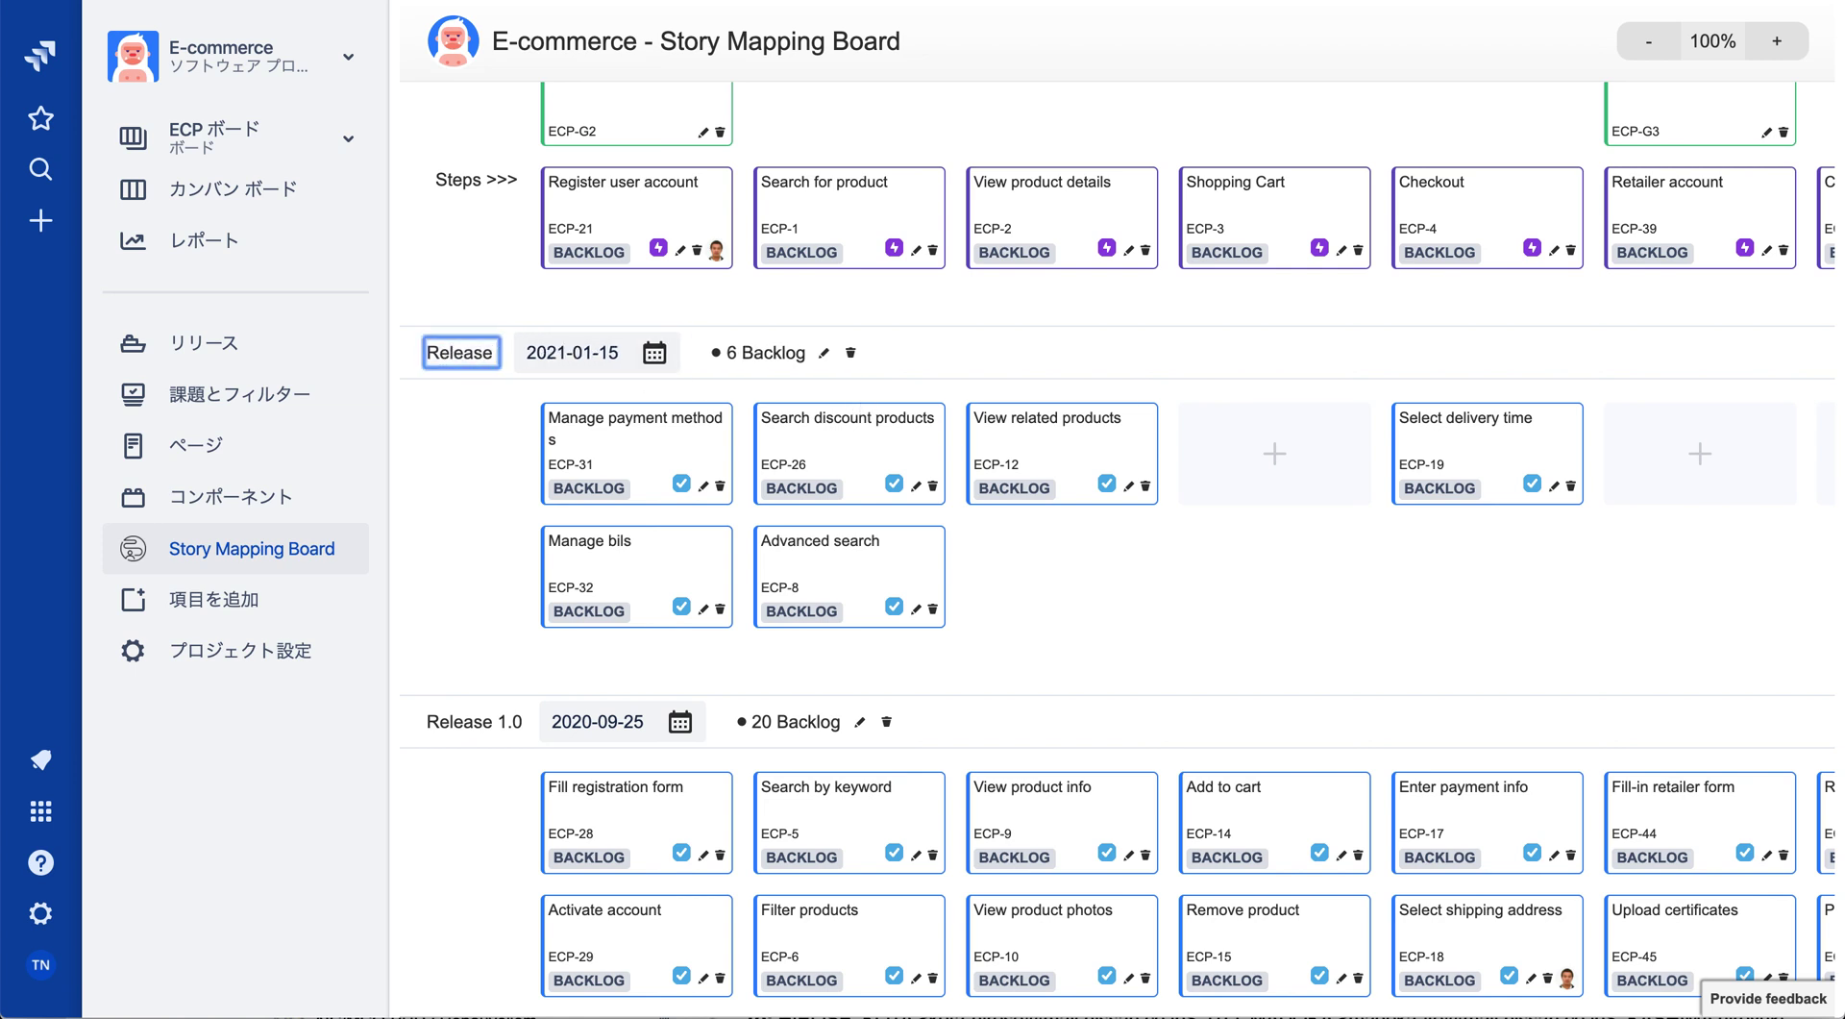
pyautogui.write('2.1')
pyautogui.press('Return')
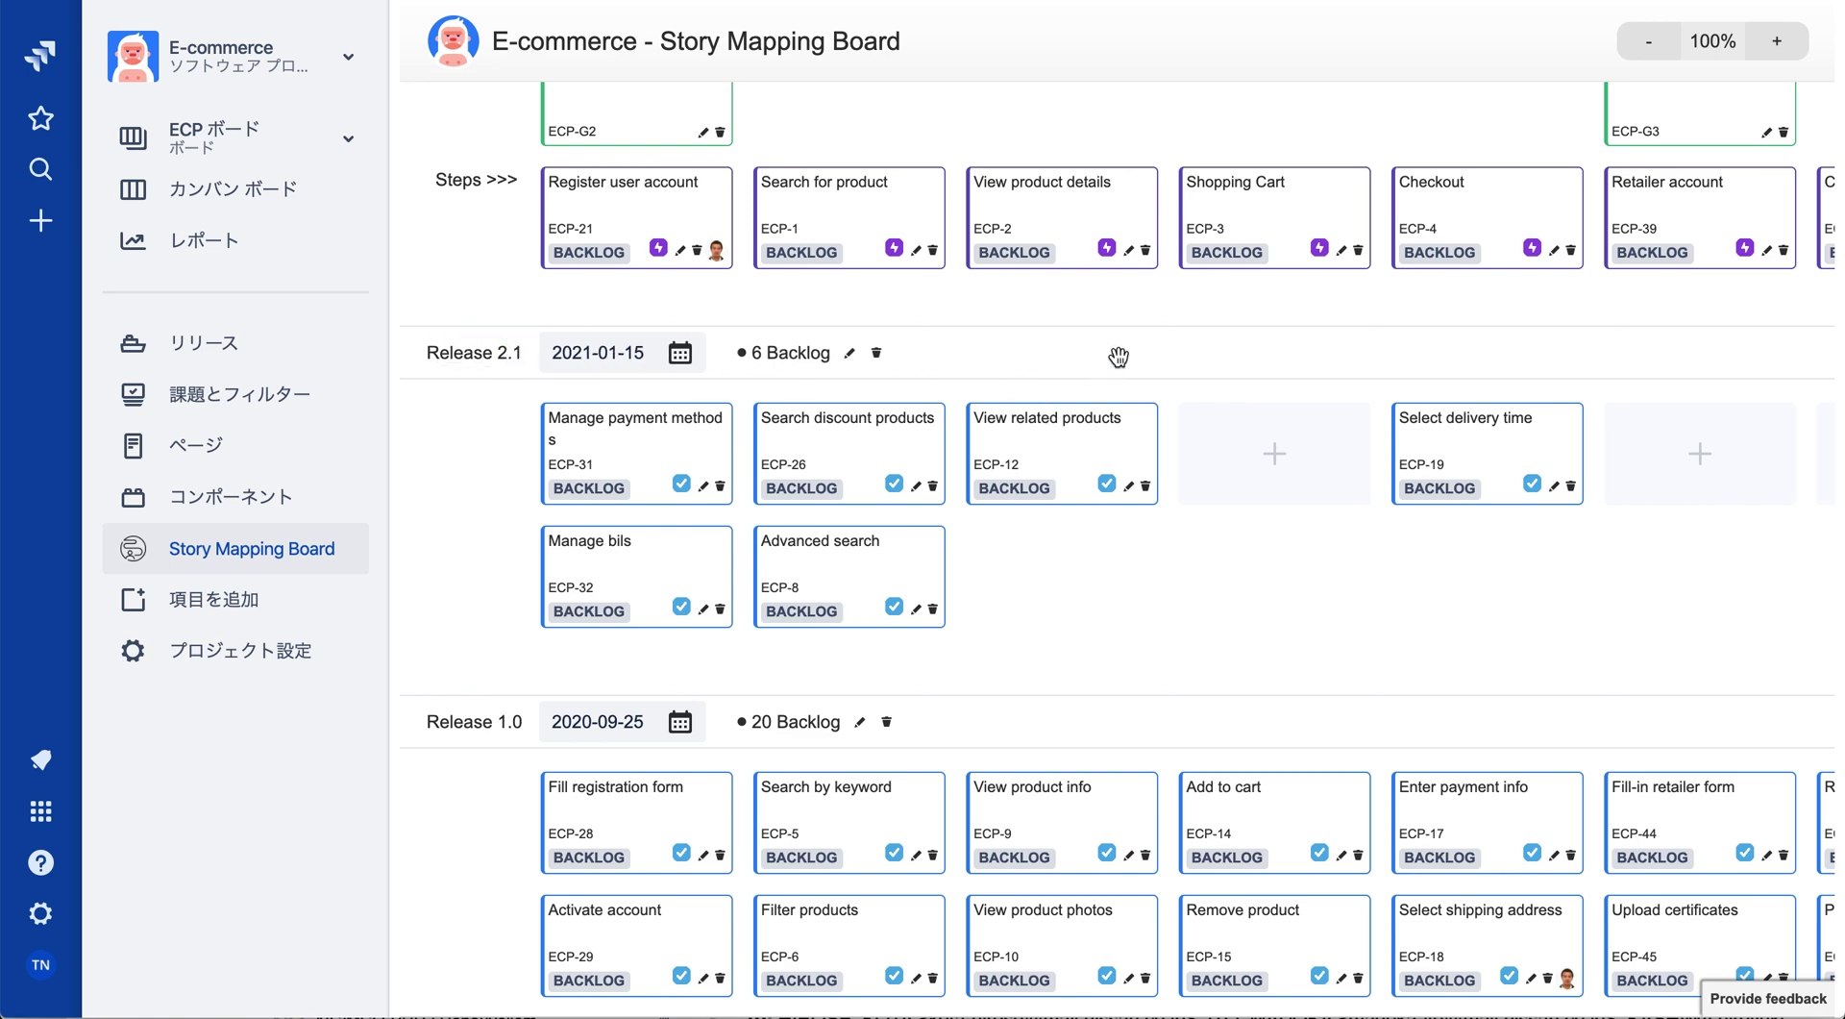
# Reorder the releases so that Release 1.0 sits above Release 2.1.
pyautogui.moveTo(1117, 356); pyautogui.dragTo(1103, 713)
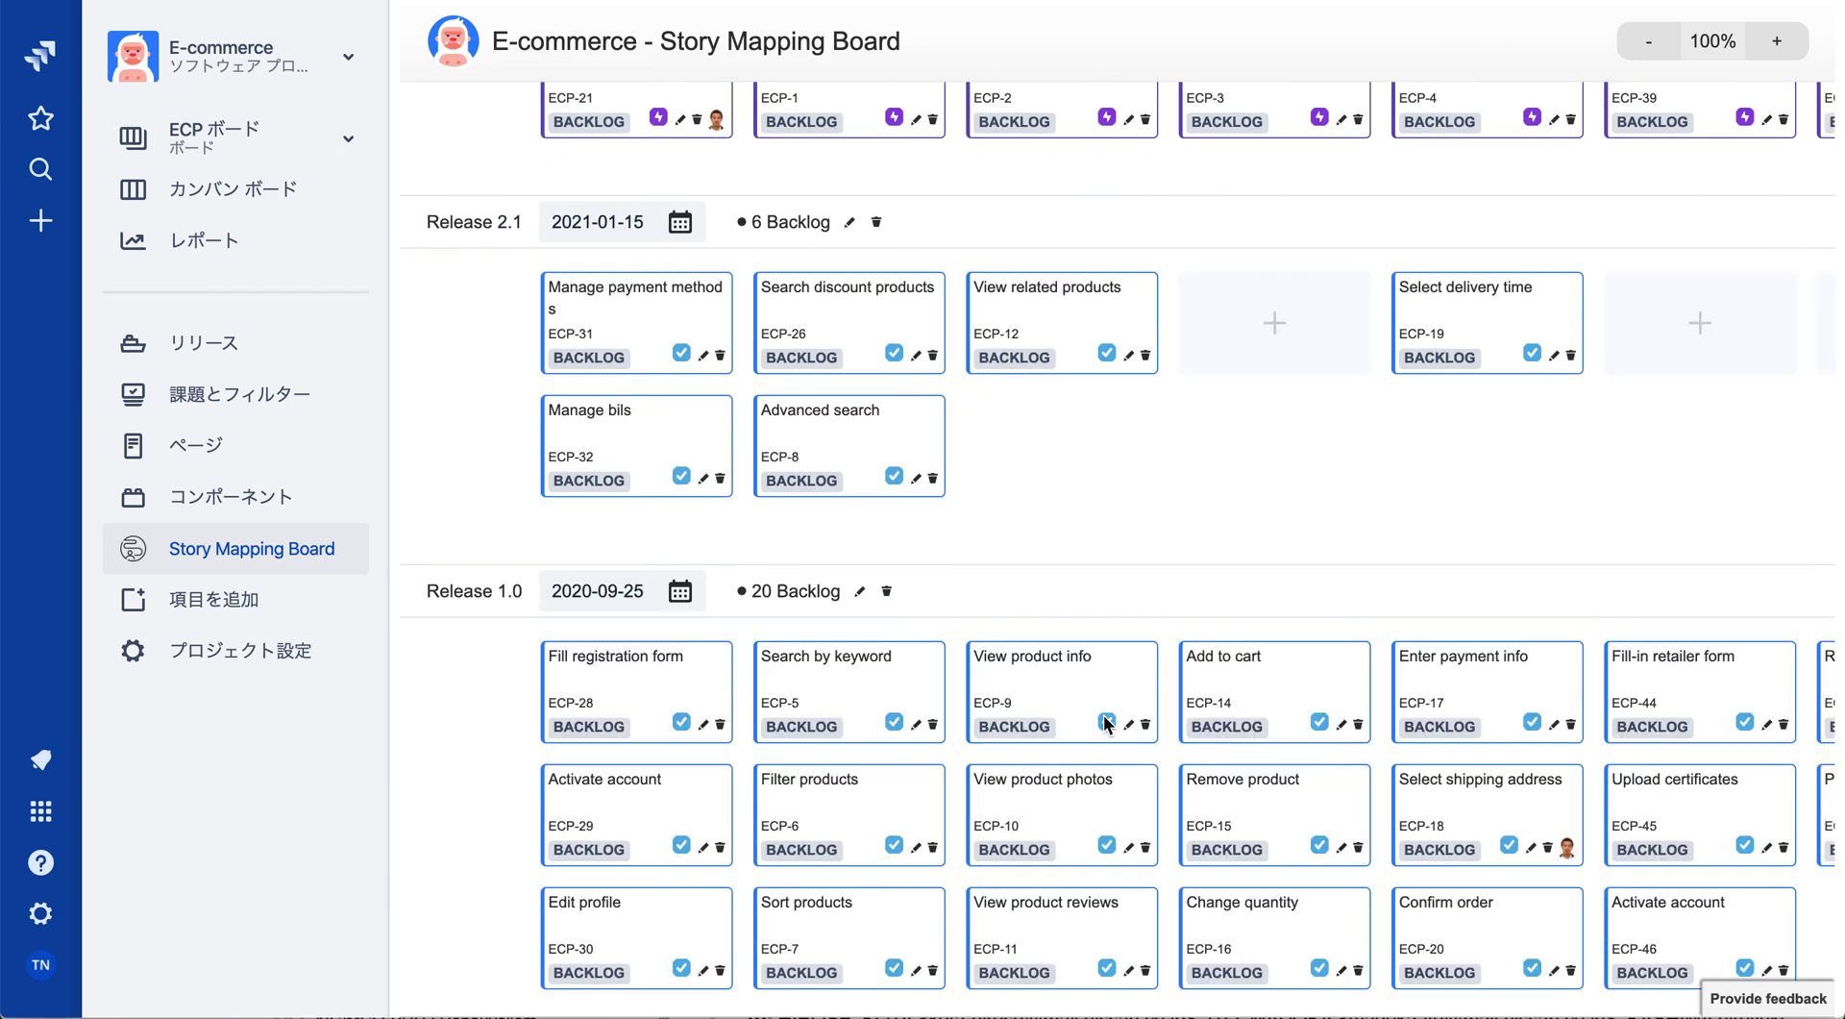
pyautogui.moveTo(1115, 589); pyautogui.dragTo(1087, 248)
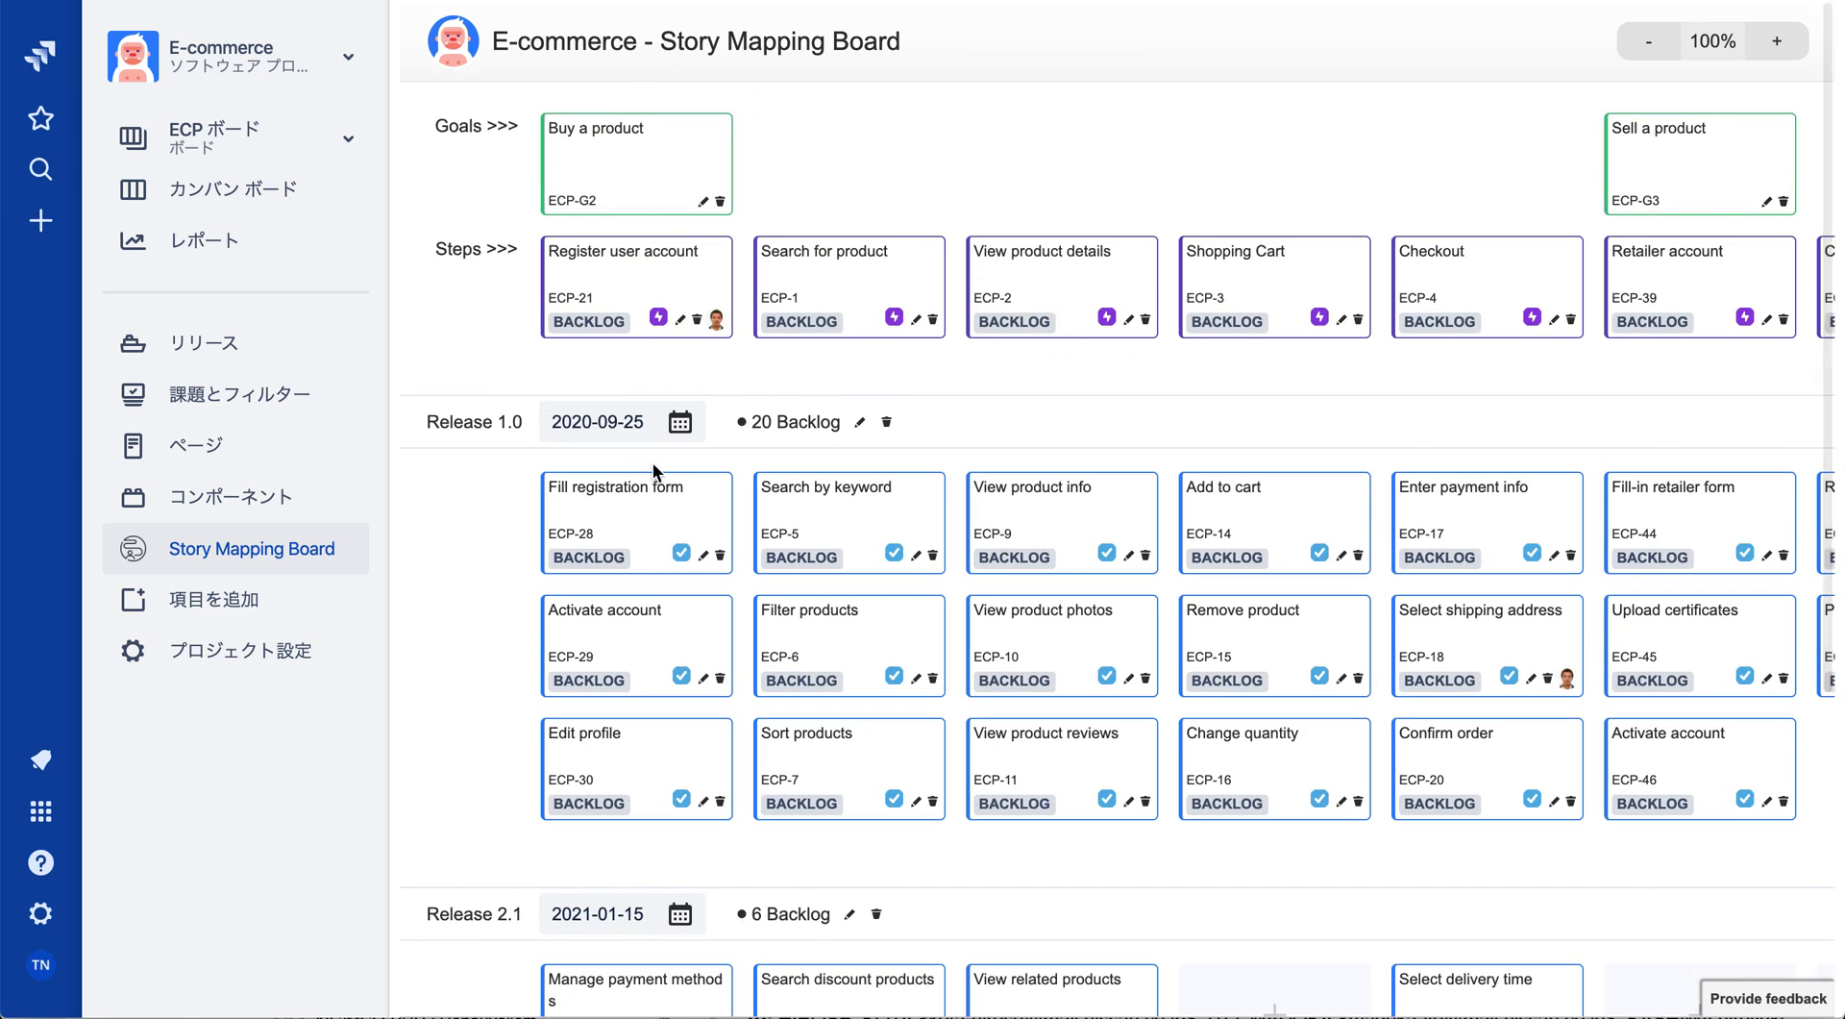
# View the editable details of Release 1.0 without changing them, and set its release date on the board to 2020-09-28.
pyautogui.click(861, 423)
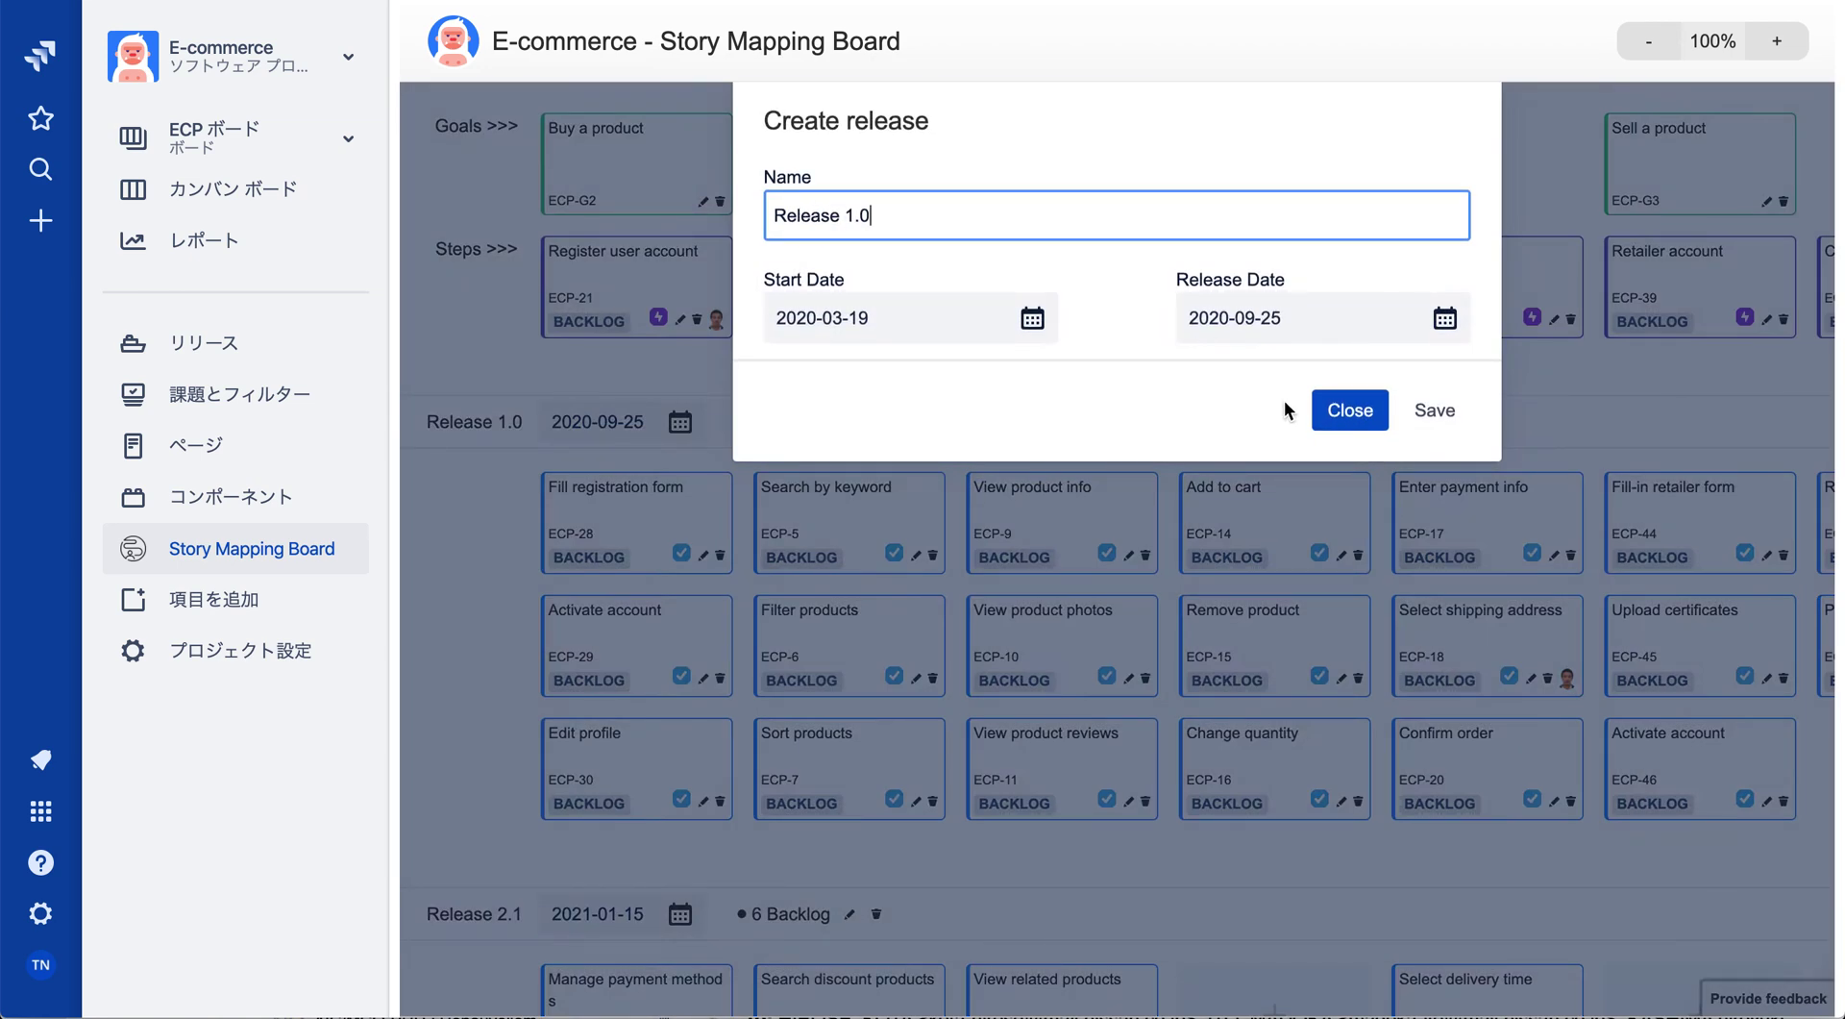
pyautogui.click(1347, 408)
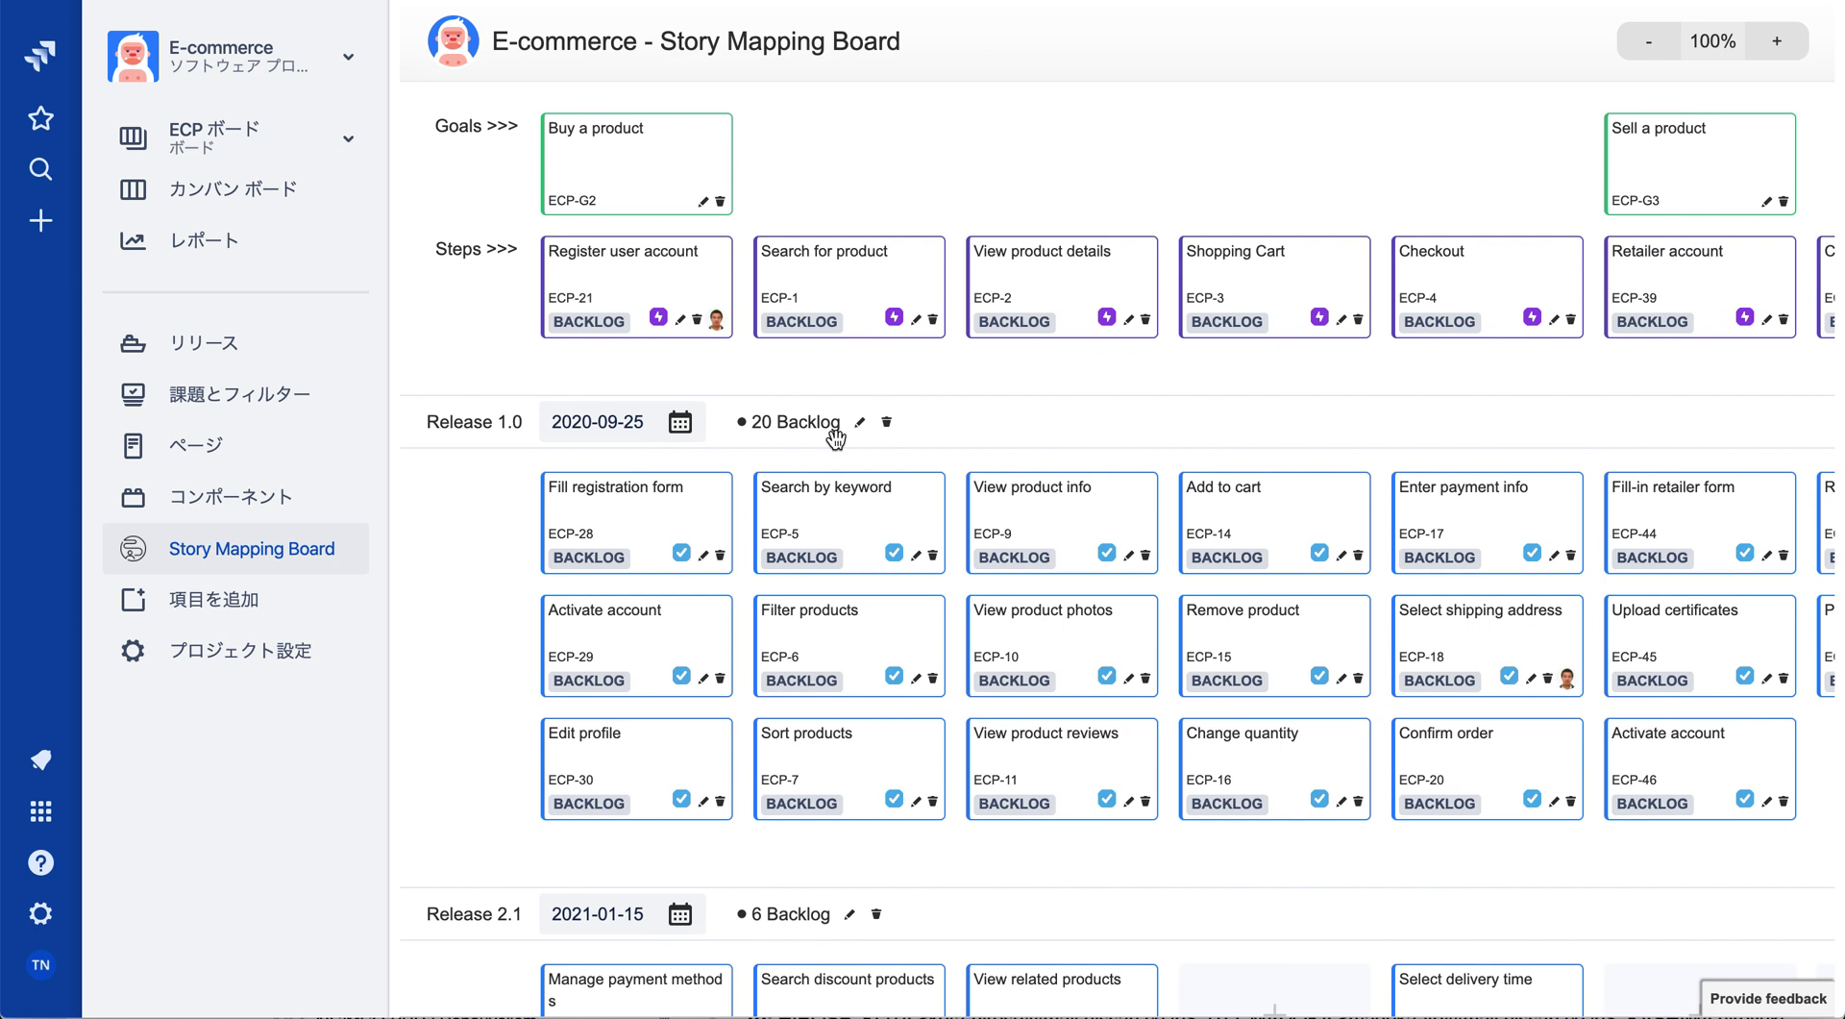
pyautogui.click(678, 431)
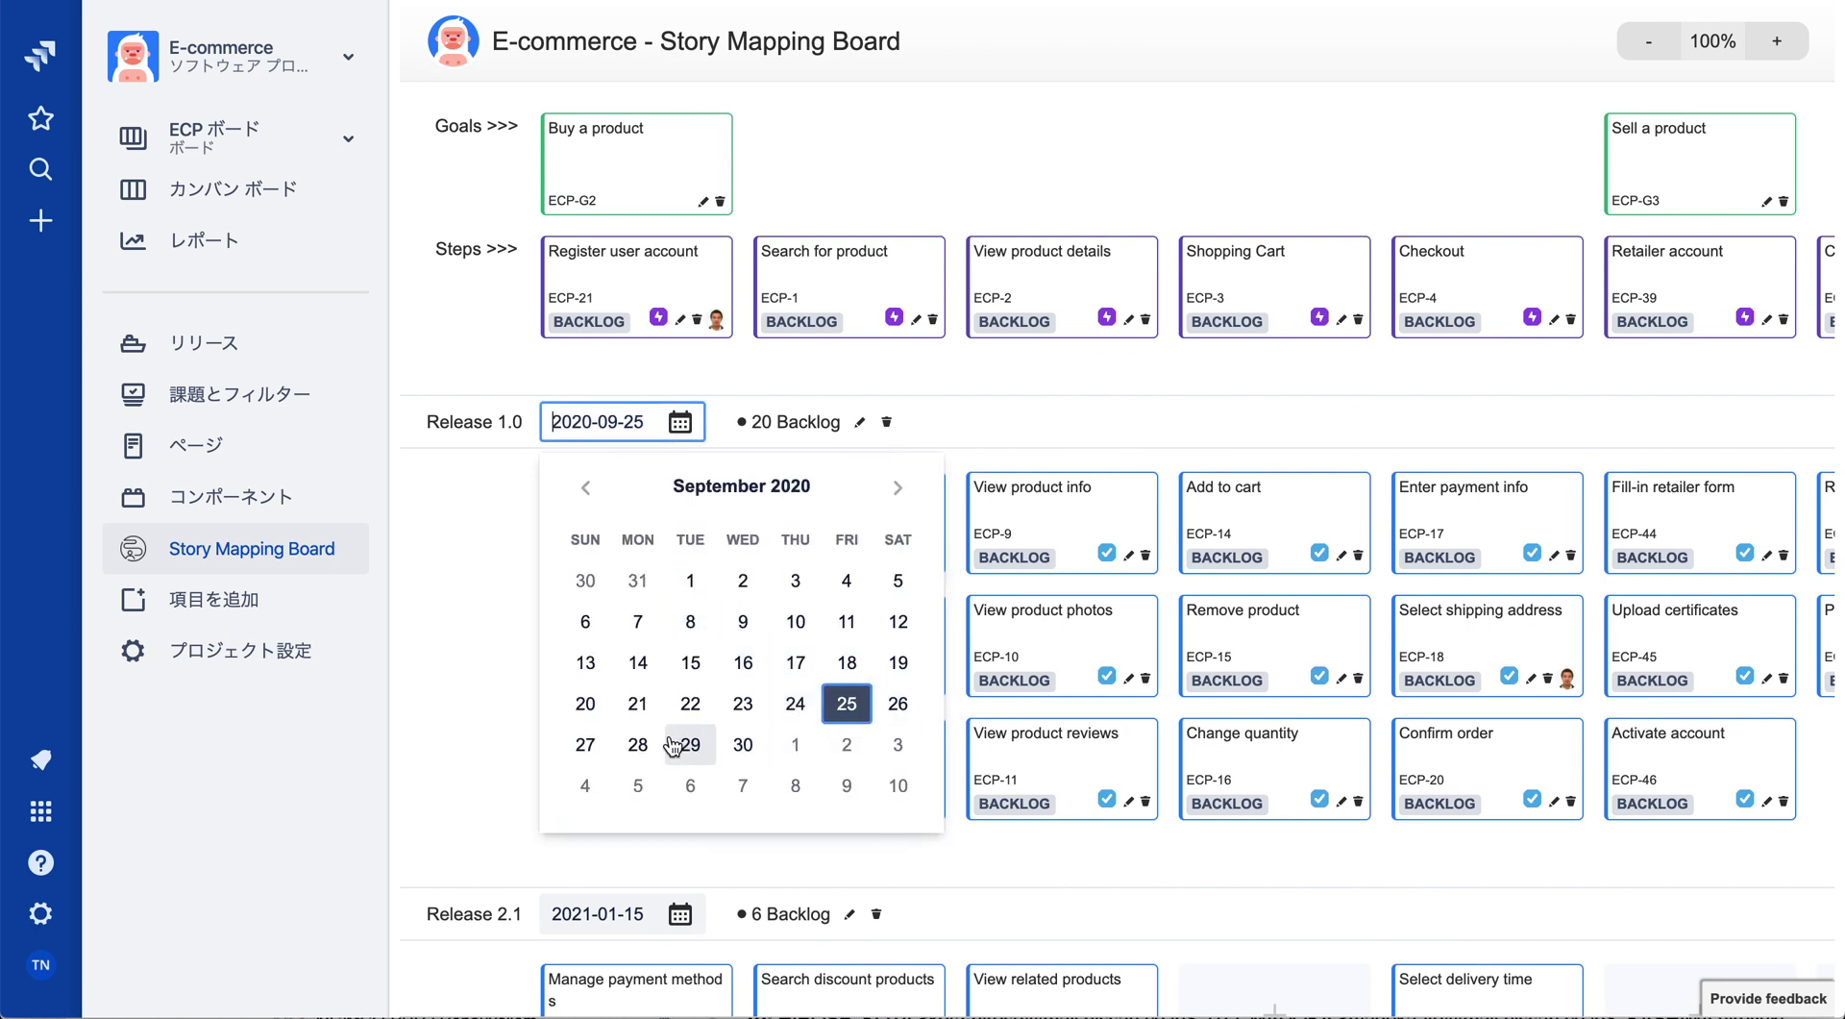
pyautogui.click(642, 746)
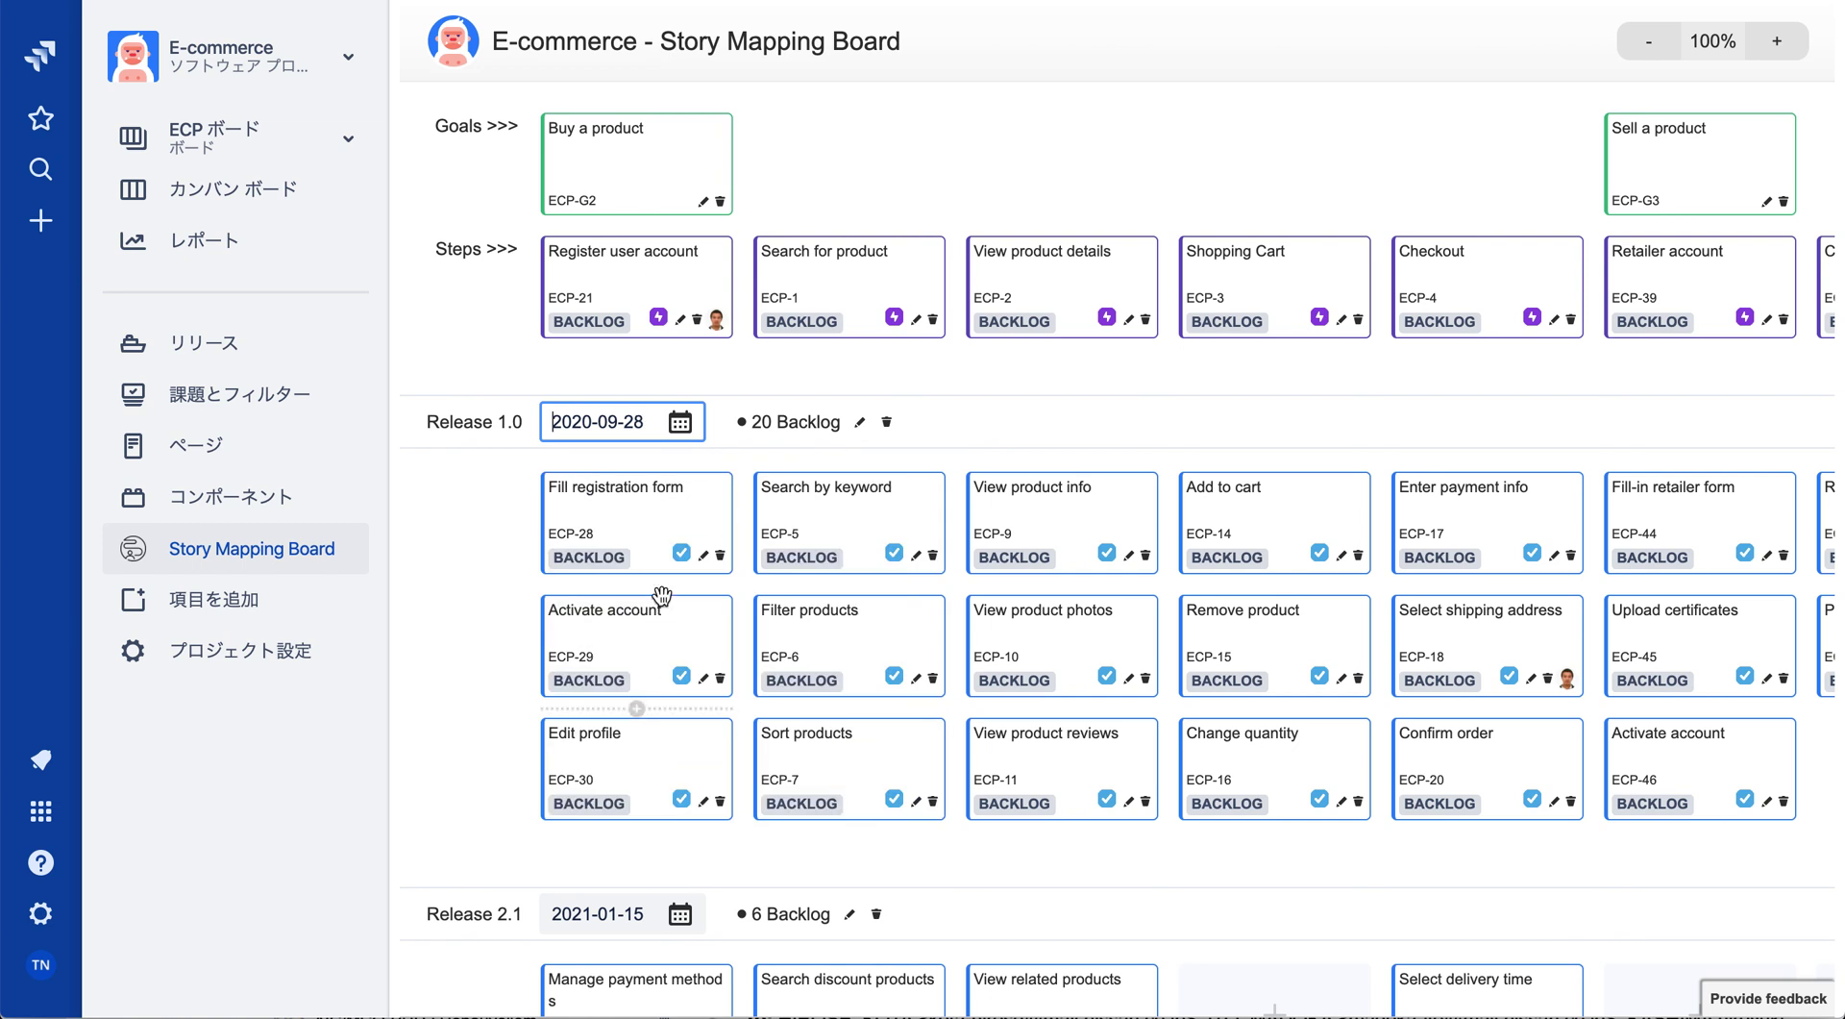
pyautogui.click(475, 492)
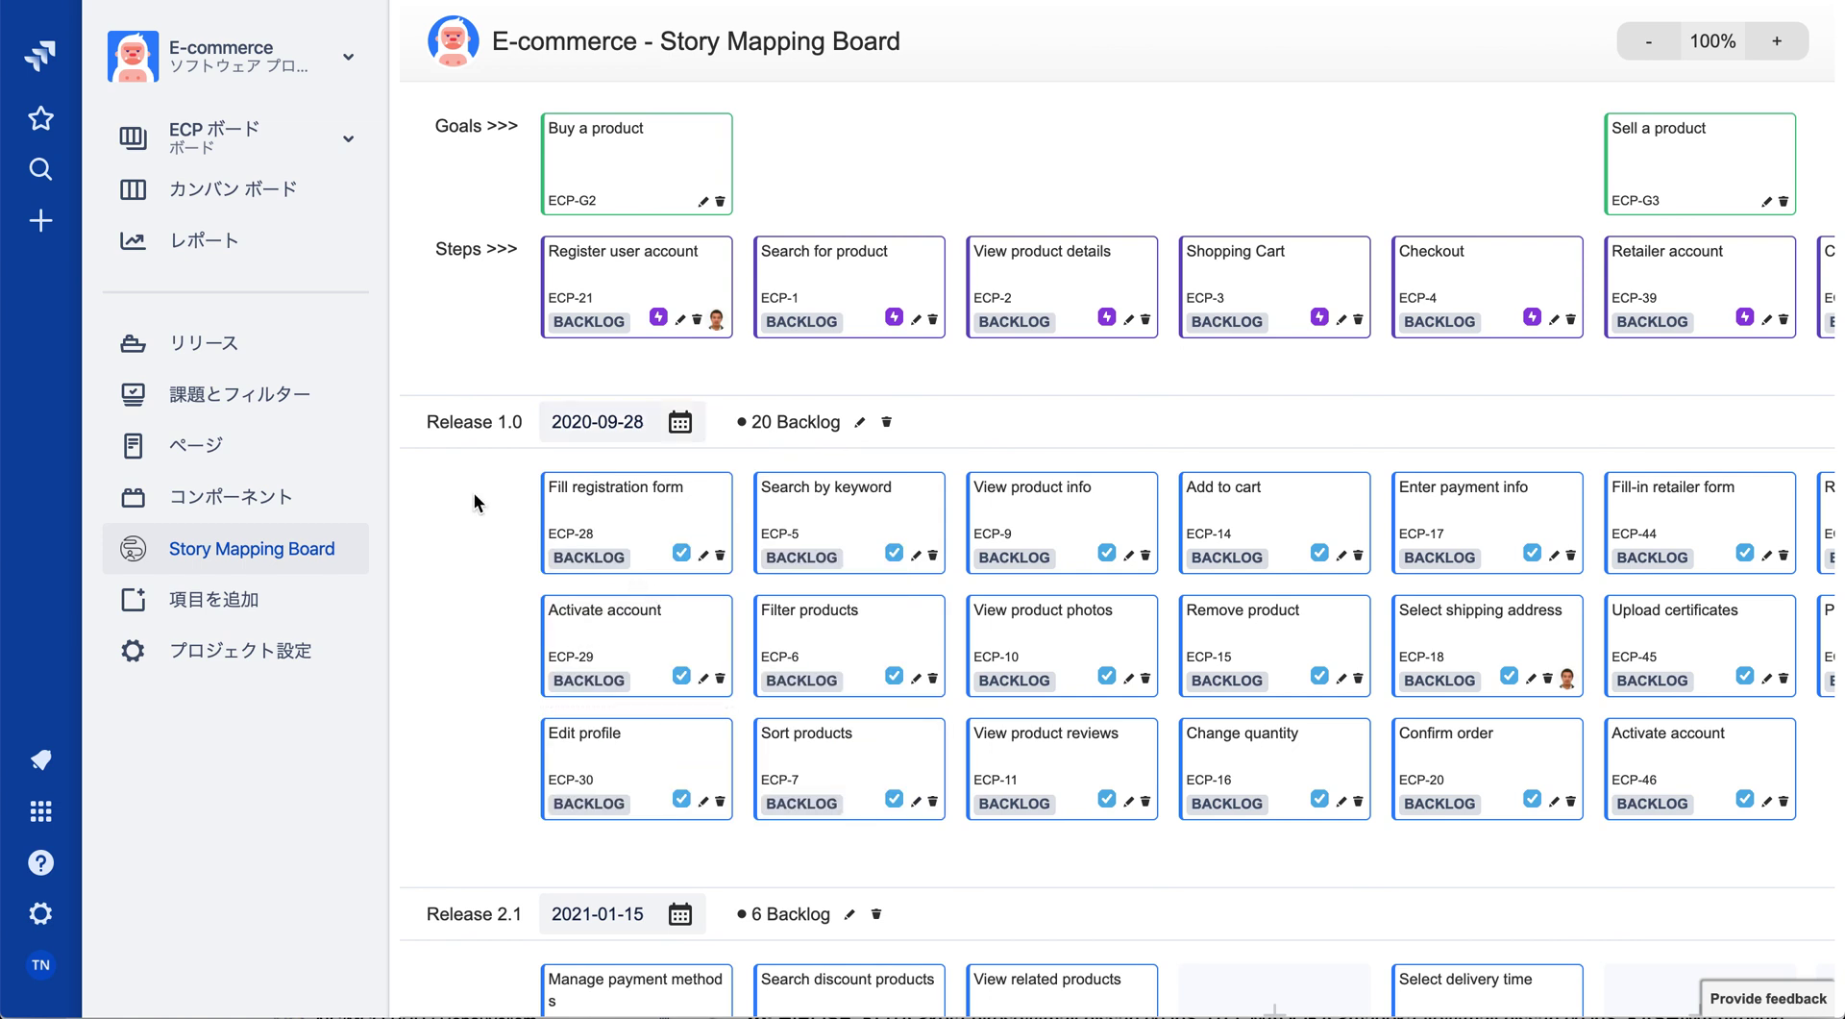